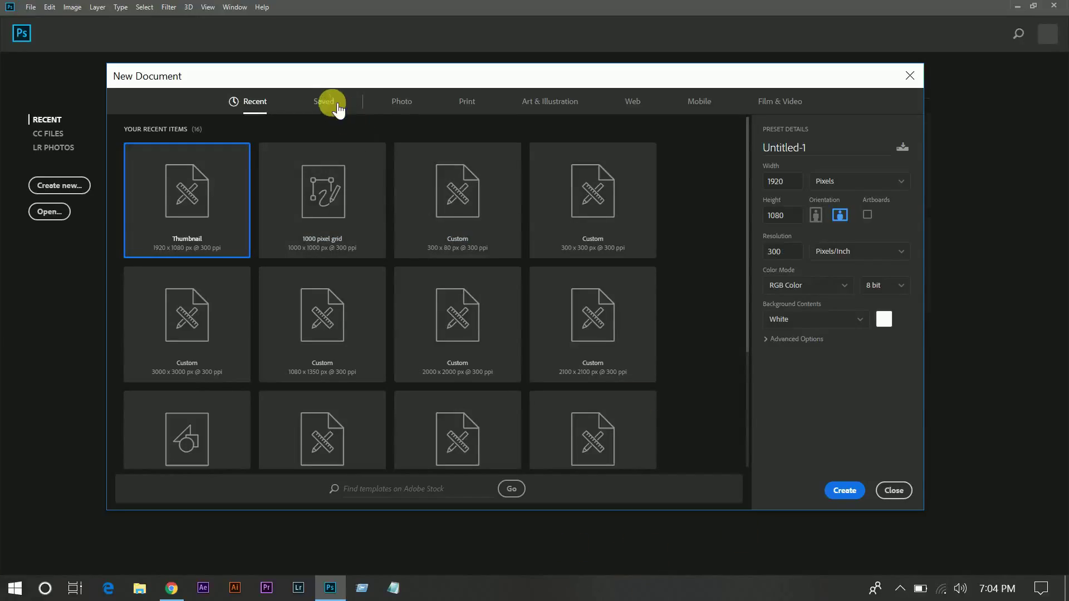
Create a blank 1920×1080 px, 300 ppi Untitled-1 document from the saved Thumbnail preset.
click(329, 102)
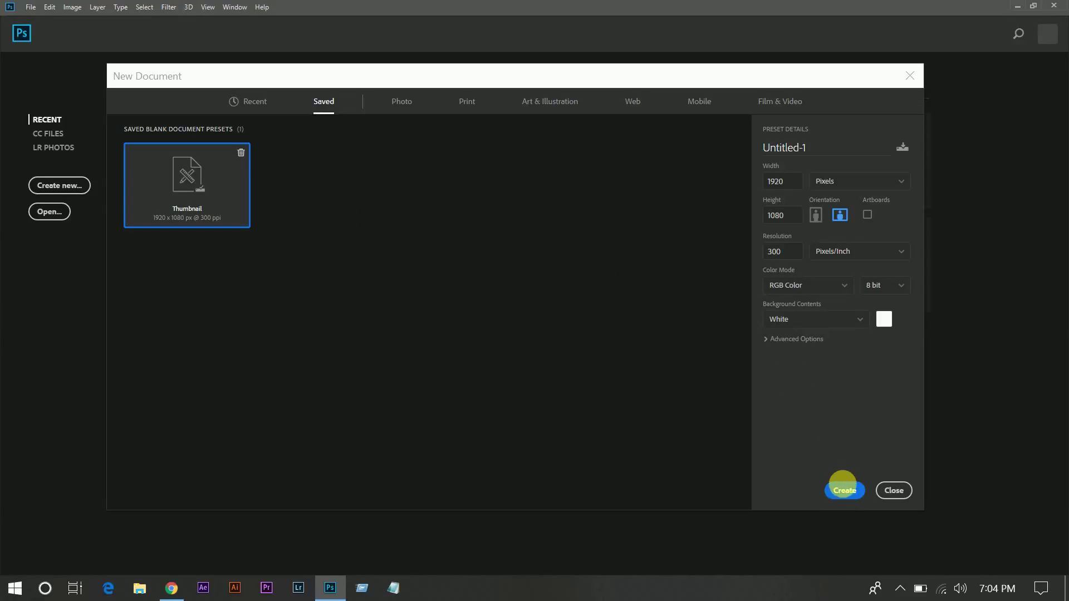
click(844, 491)
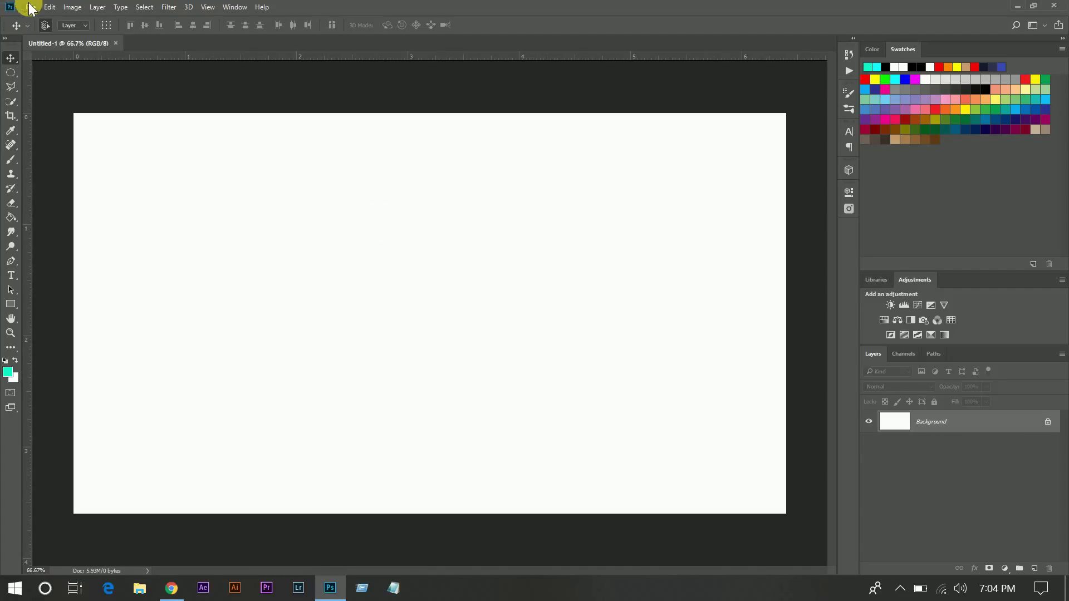
Embed StockSnap_UVSNXMW1SY.jpg scaled to fill the canvas, then reset to default colours.
click(31, 8)
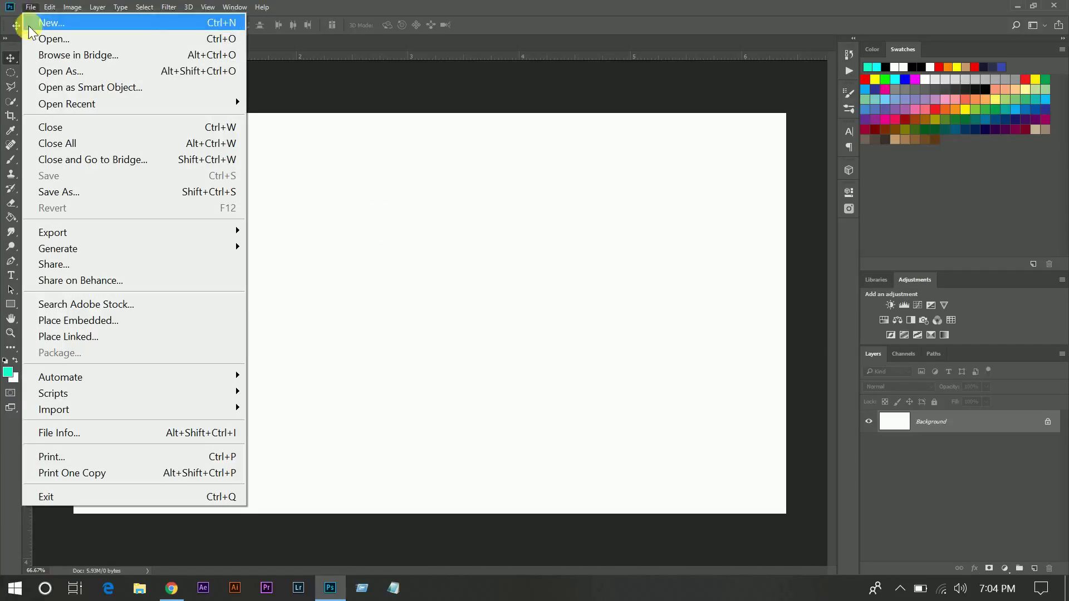
click(78, 321)
double_click(173, 135)
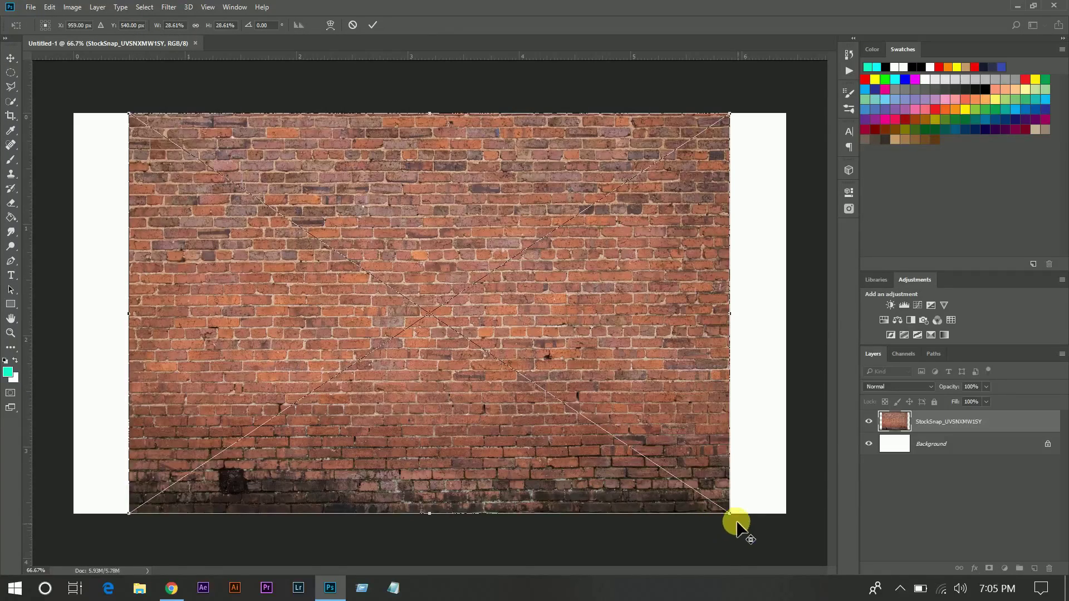
drag(730, 513, 793, 555)
key(Return)
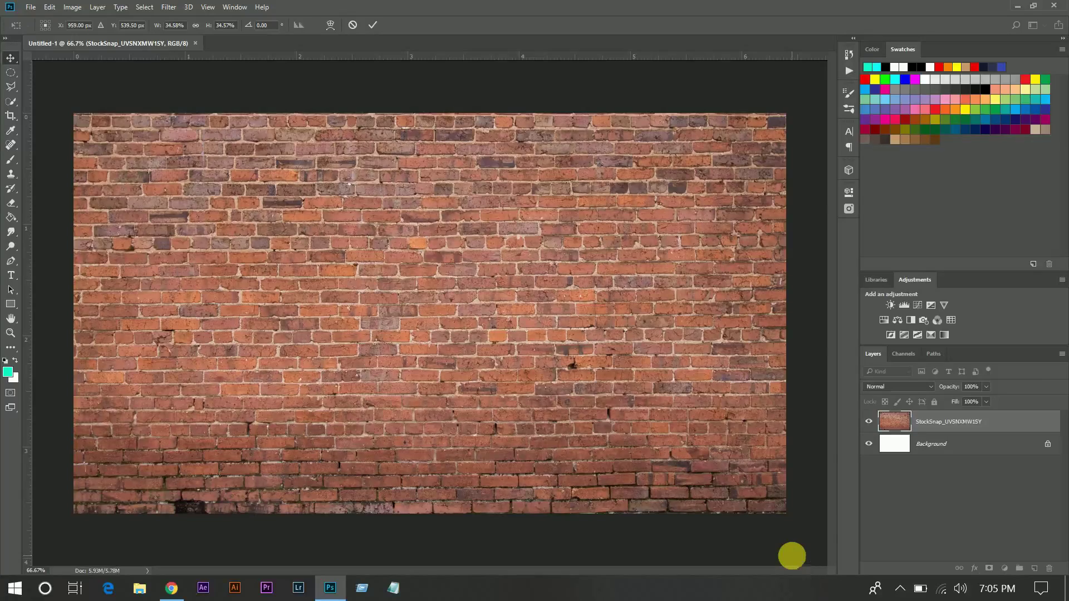
click(5, 360)
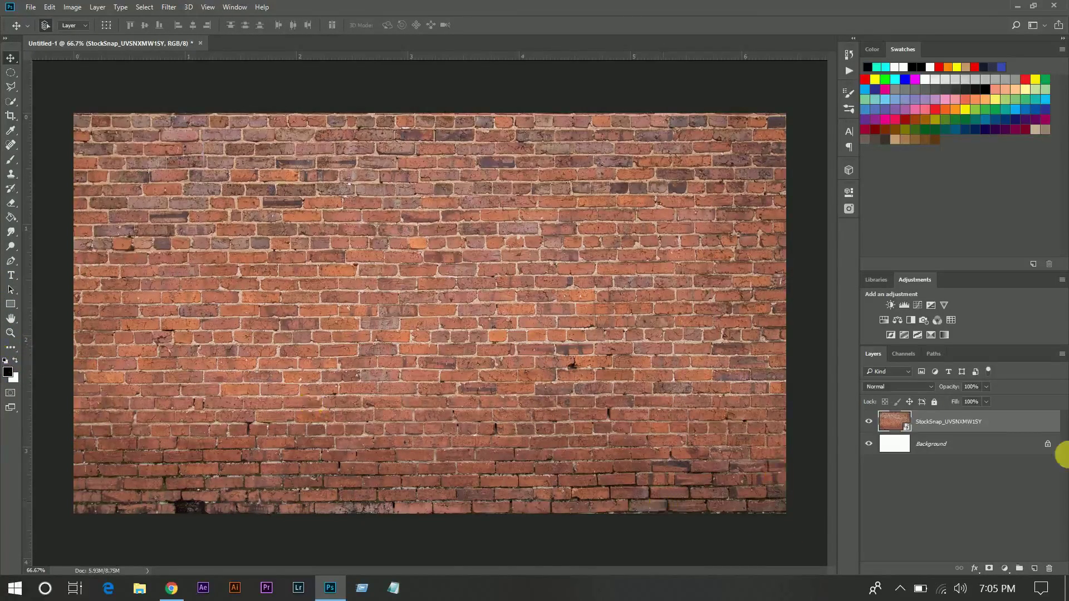
Add white 72 pt Poiret One text 'NEON' centred on the brick wall.
click(10, 276)
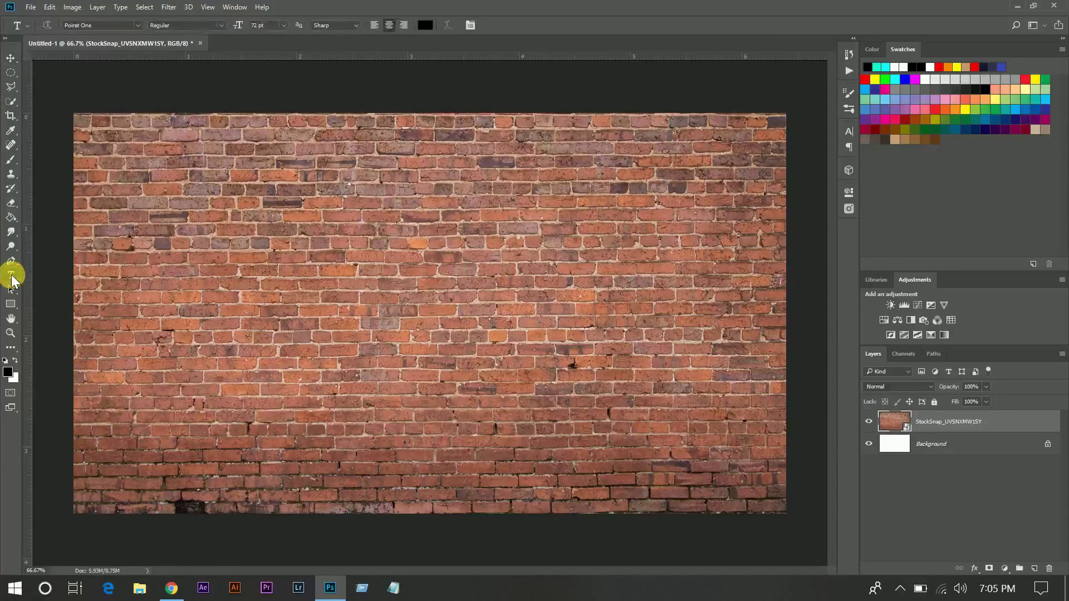
click(275, 349)
click(15, 361)
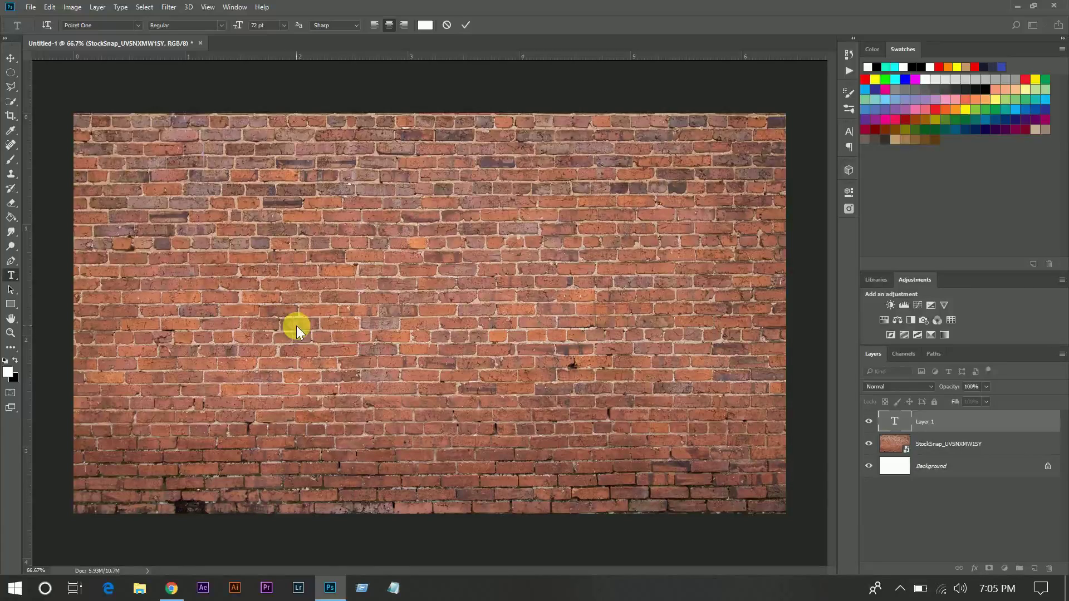
text(NEO)
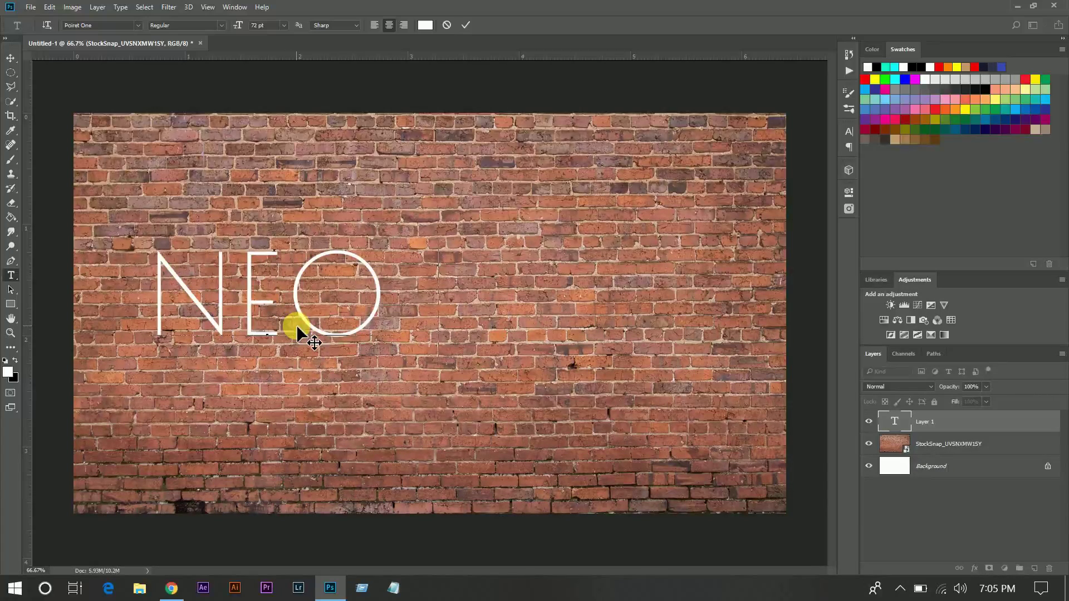
text(N)
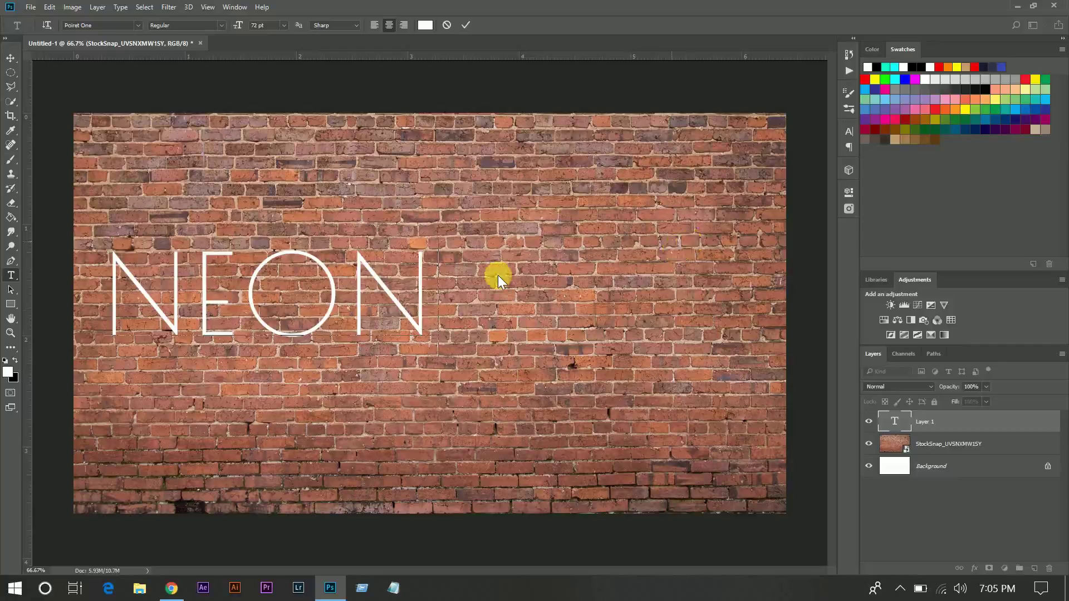
drag(449, 372, 603, 388)
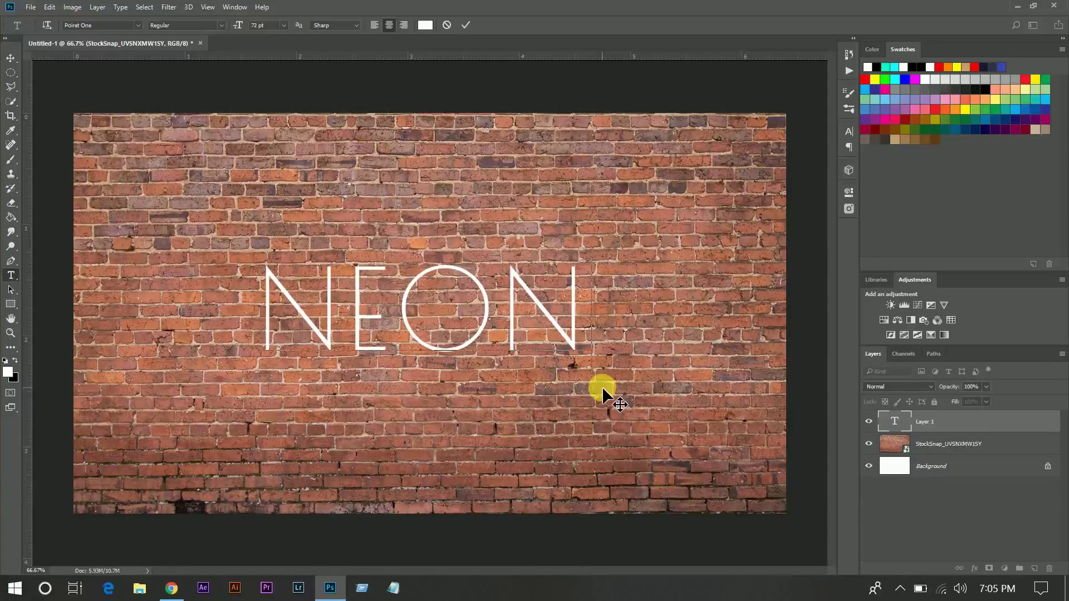
drag(603, 390, 620, 386)
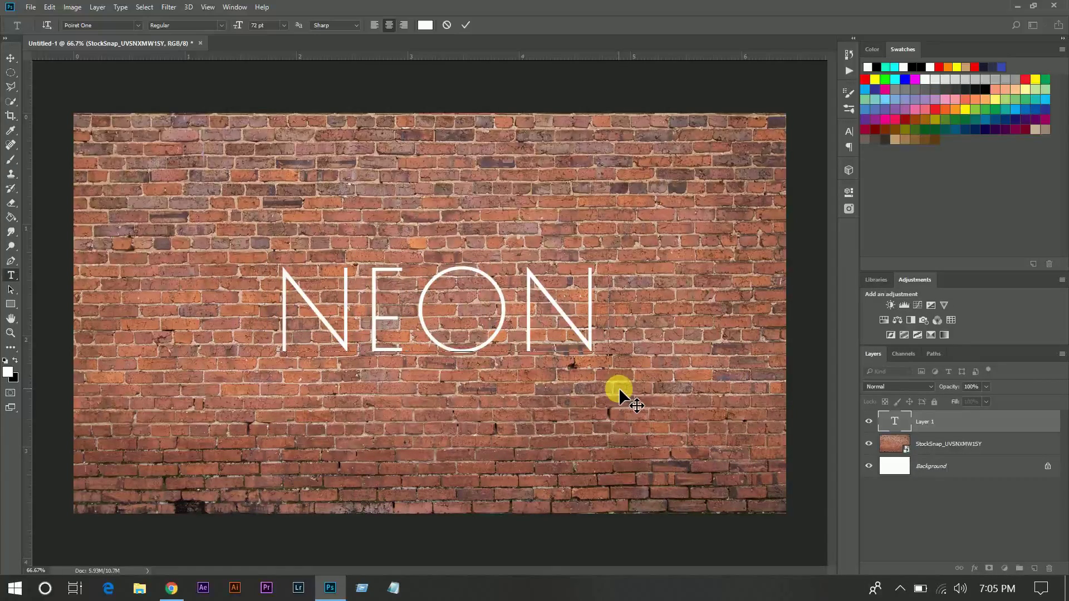
click(955, 423)
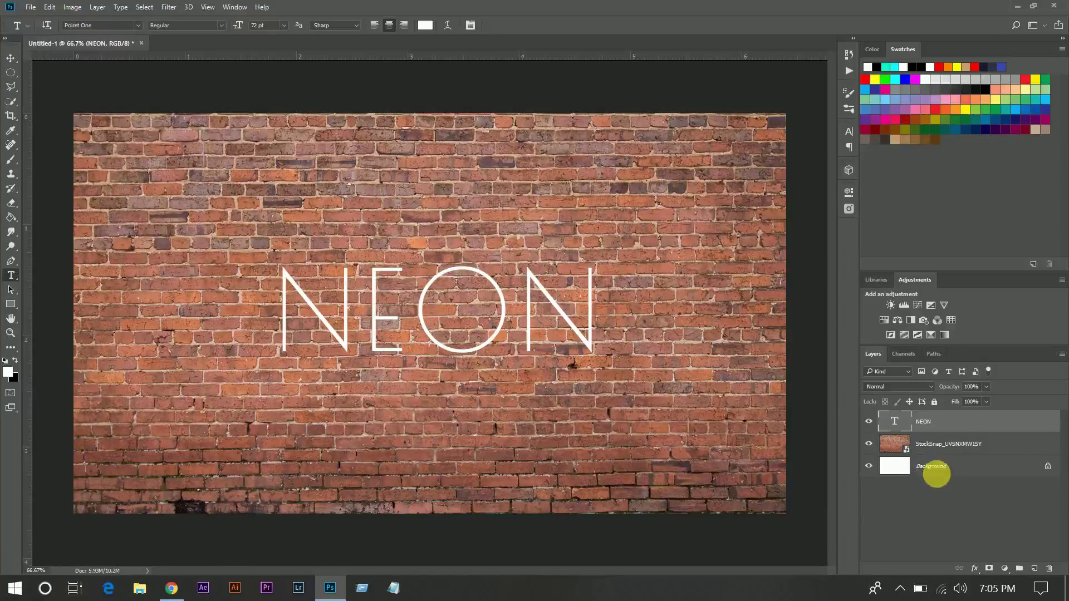
Add a Black & White adjustment layer above the brick photo.
click(974, 453)
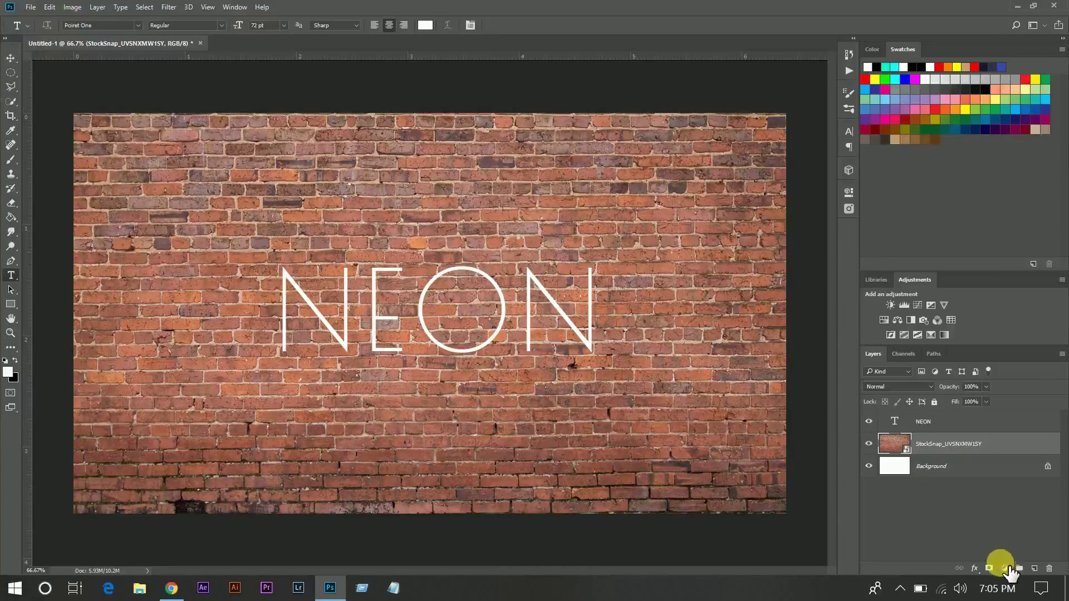
click(990, 569)
click(972, 411)
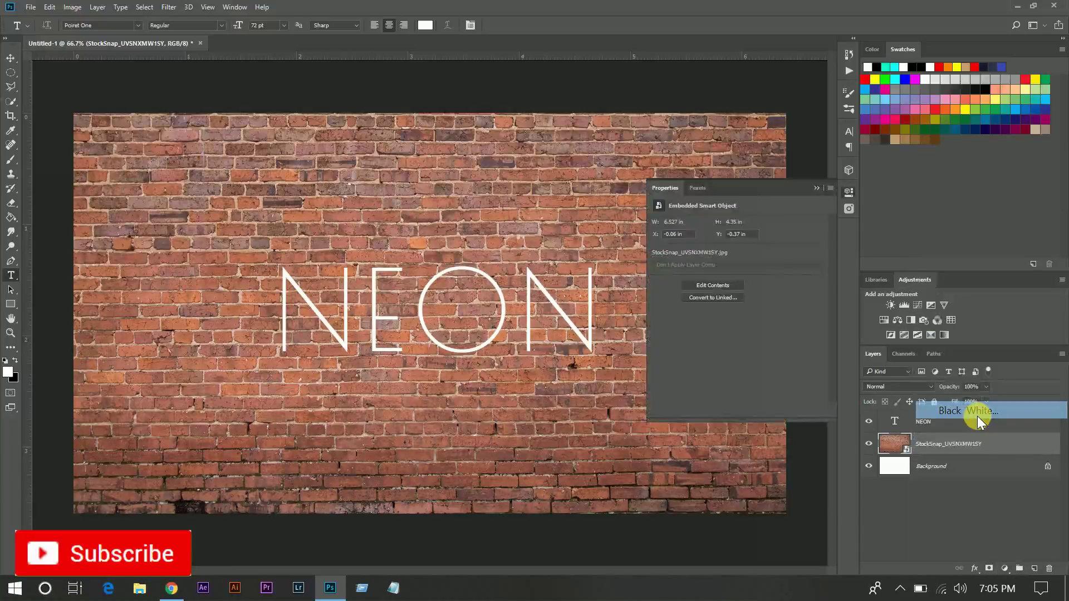
click(816, 189)
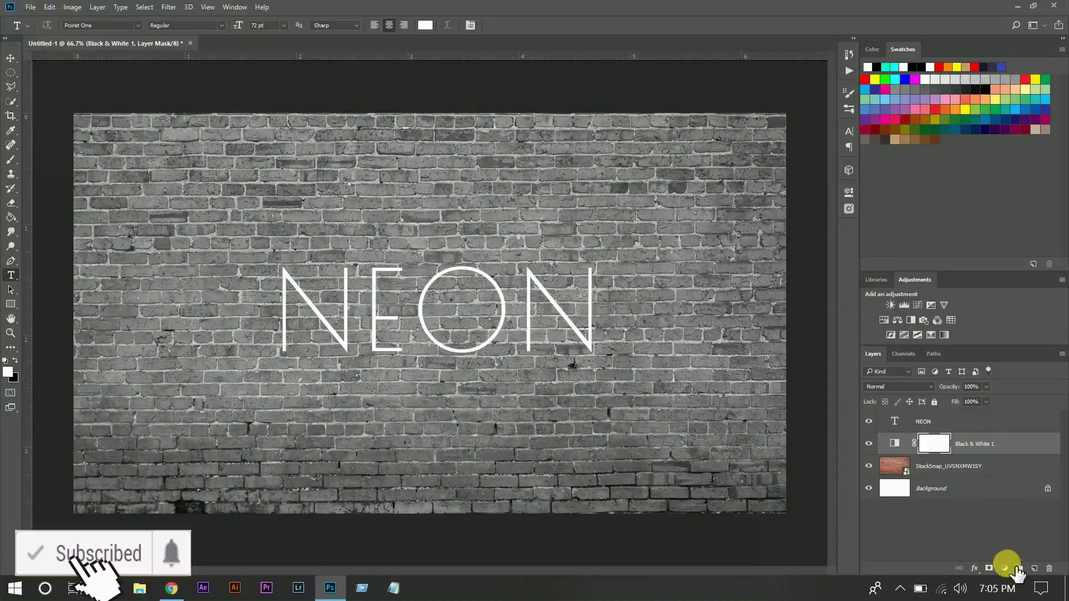
Add a Curves adjustment with an S-curve to boost the wall's contrast.
click(1005, 568)
click(955, 322)
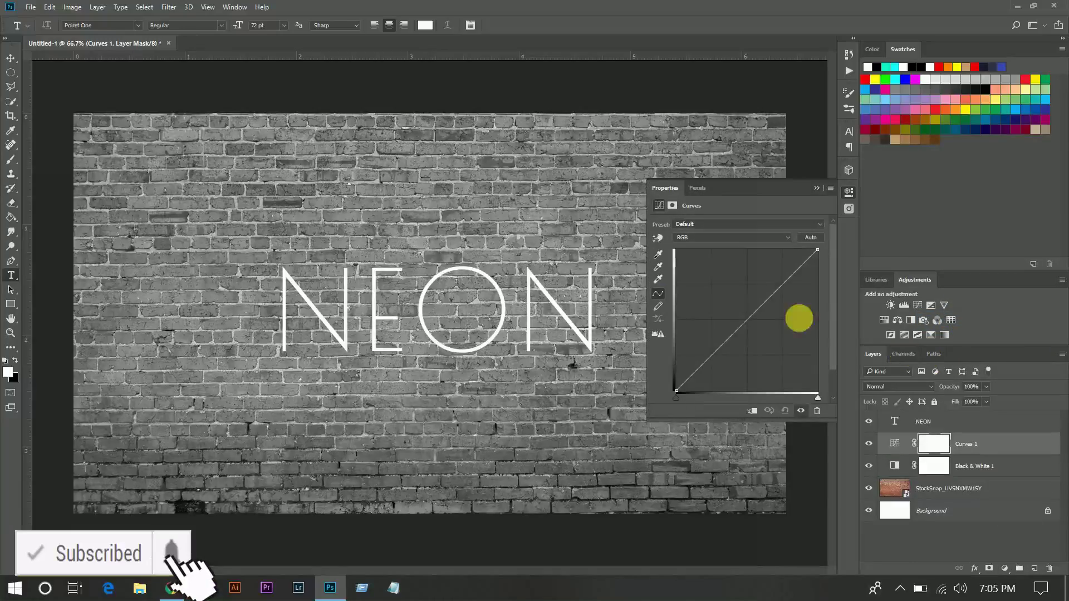
drag(787, 289, 785, 285)
drag(733, 351, 746, 377)
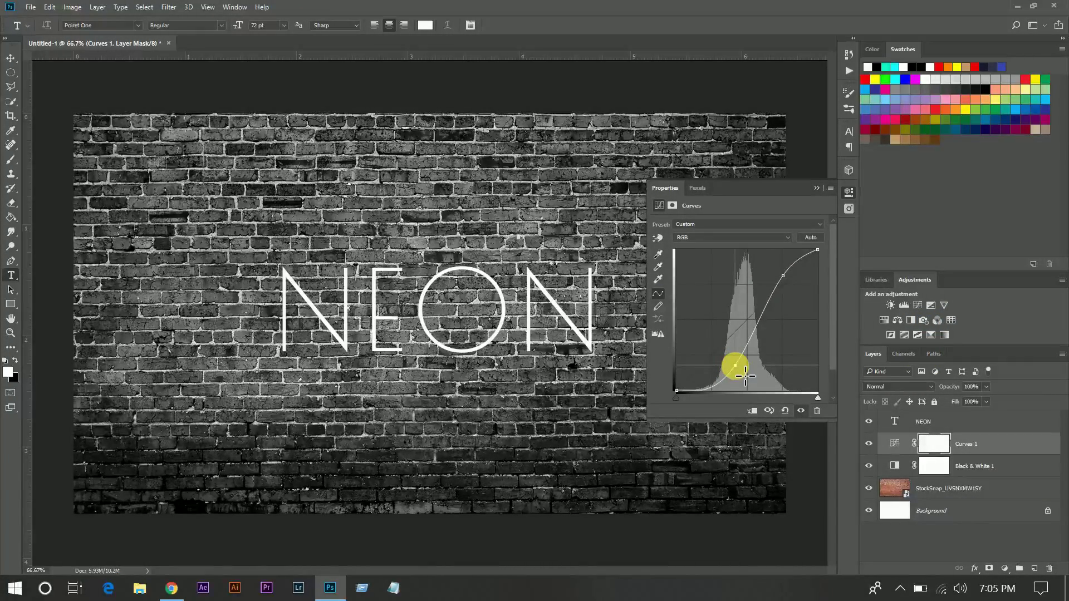
drag(783, 276, 781, 273)
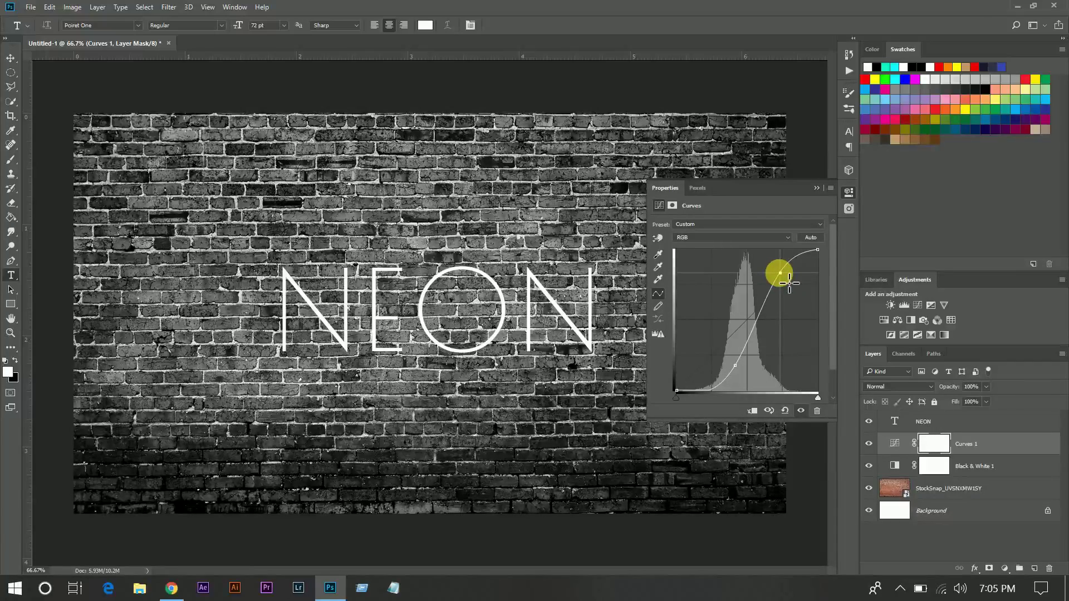
click(816, 190)
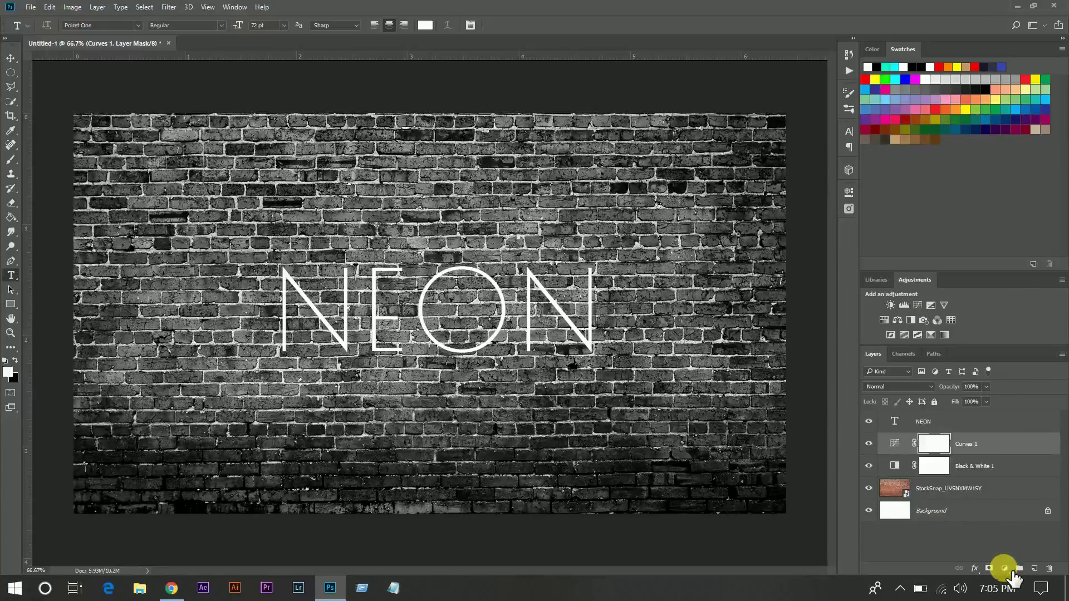
Add an Exposure adjustment layer set to about -0.65 to darken the wall.
click(1005, 569)
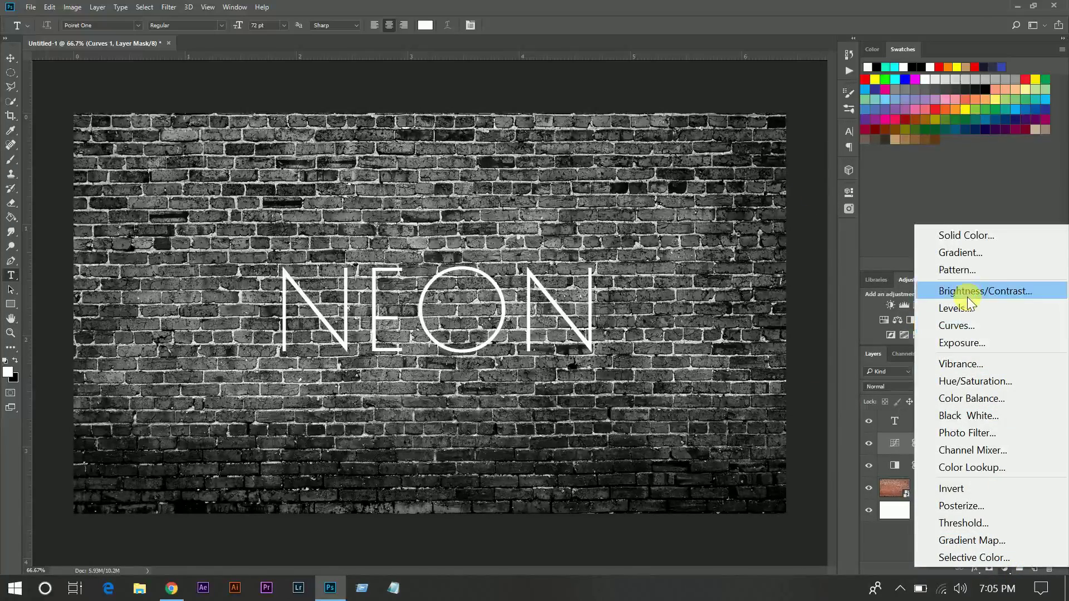
click(921, 342)
drag(738, 251, 727, 251)
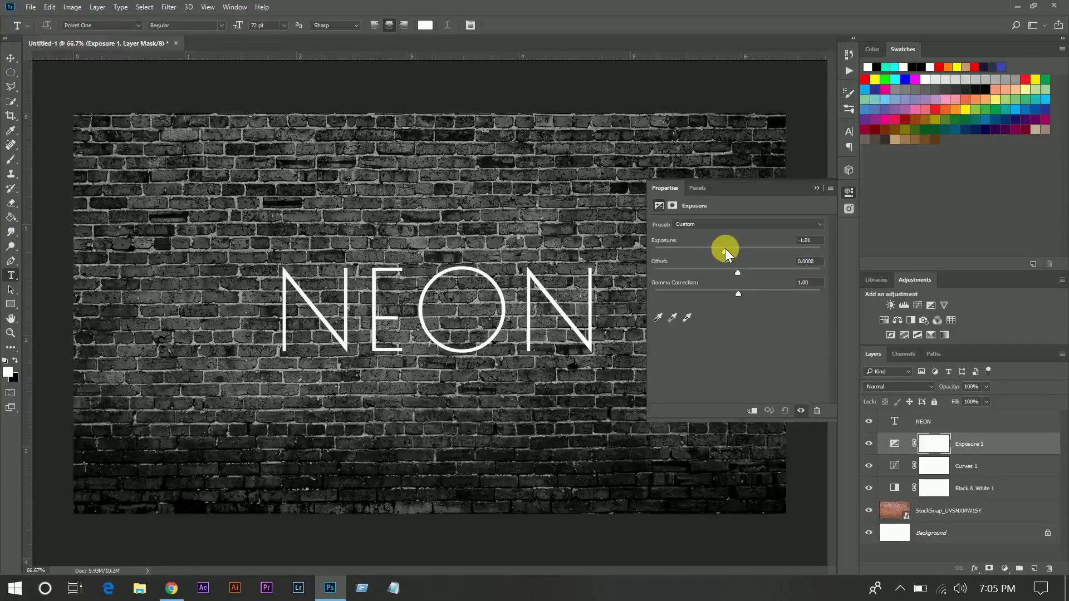
drag(726, 251, 733, 253)
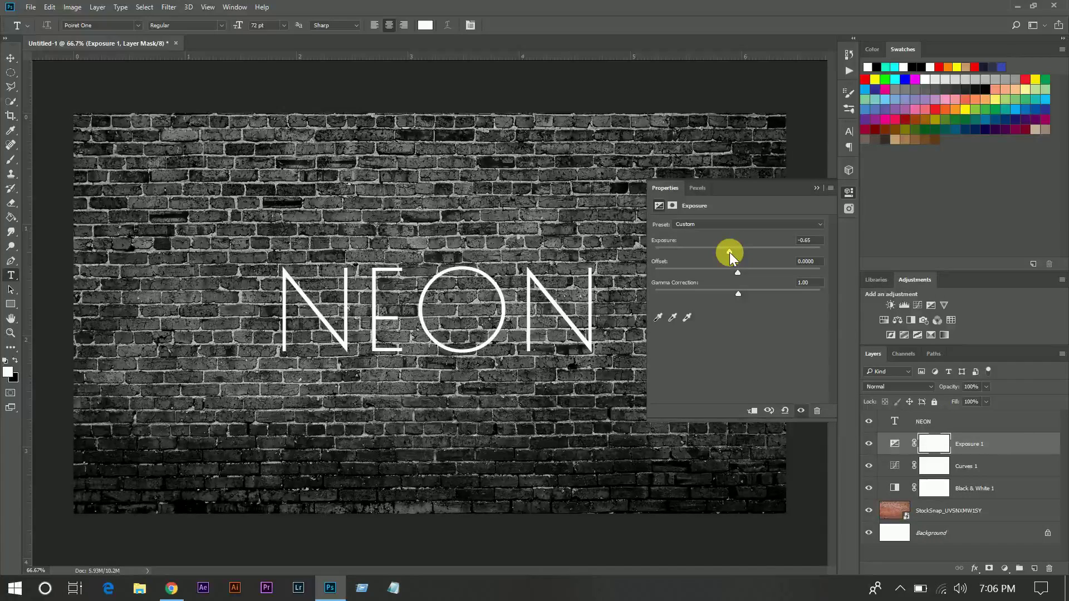
drag(731, 252, 733, 252)
click(827, 187)
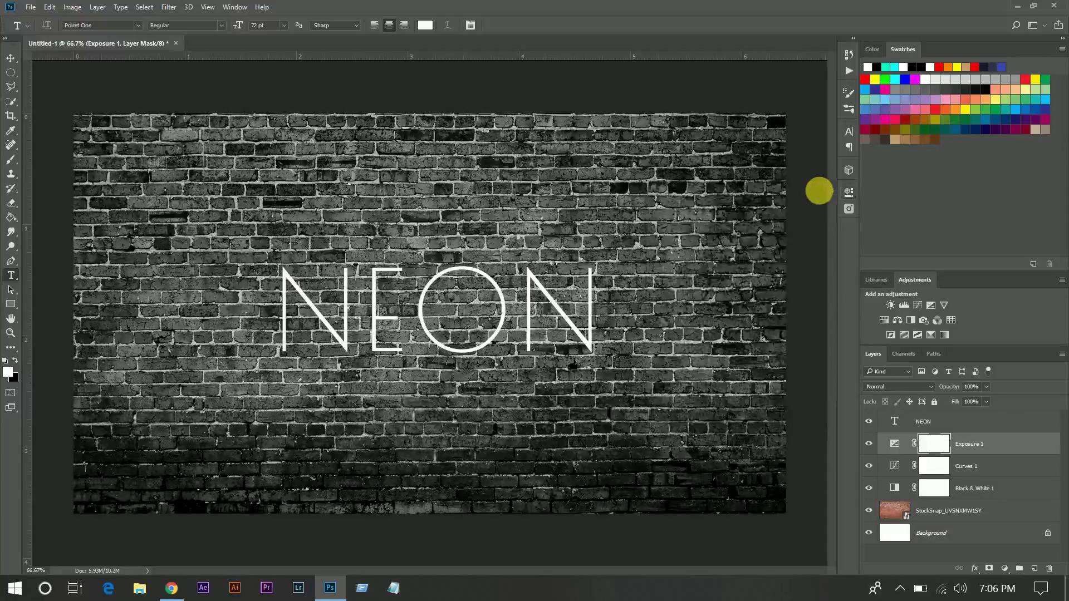
click(1004, 569)
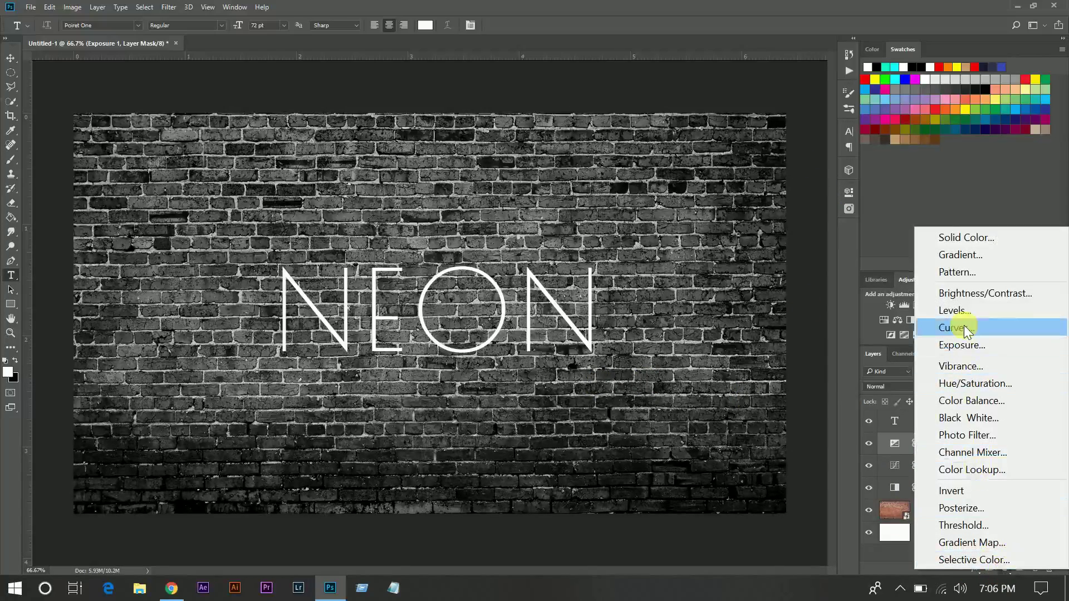
Add a Gradient Fill layer with both colour stops set to black.
click(960, 255)
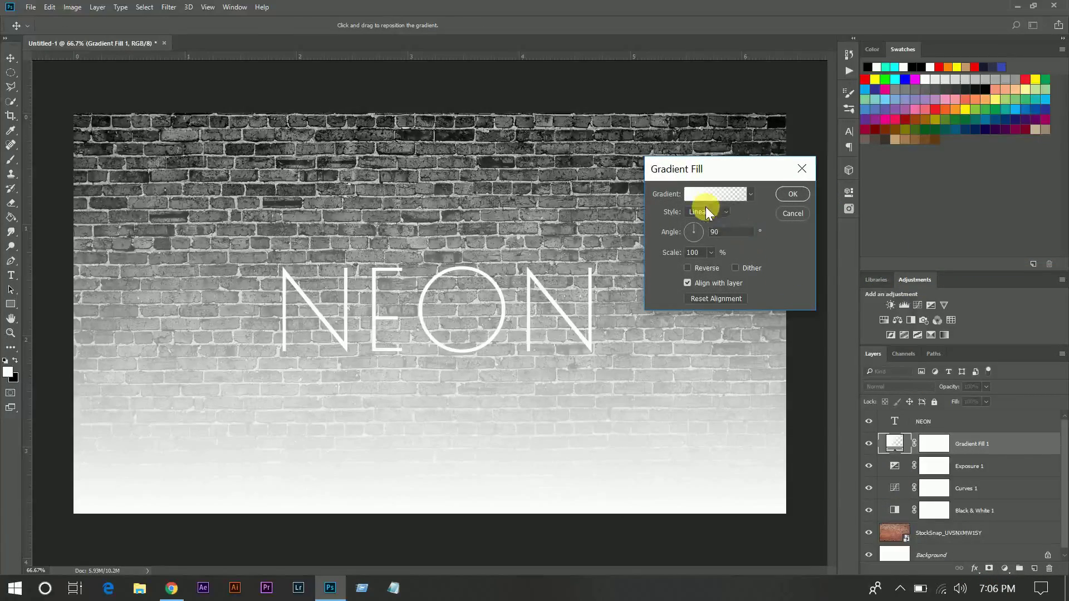
click(698, 195)
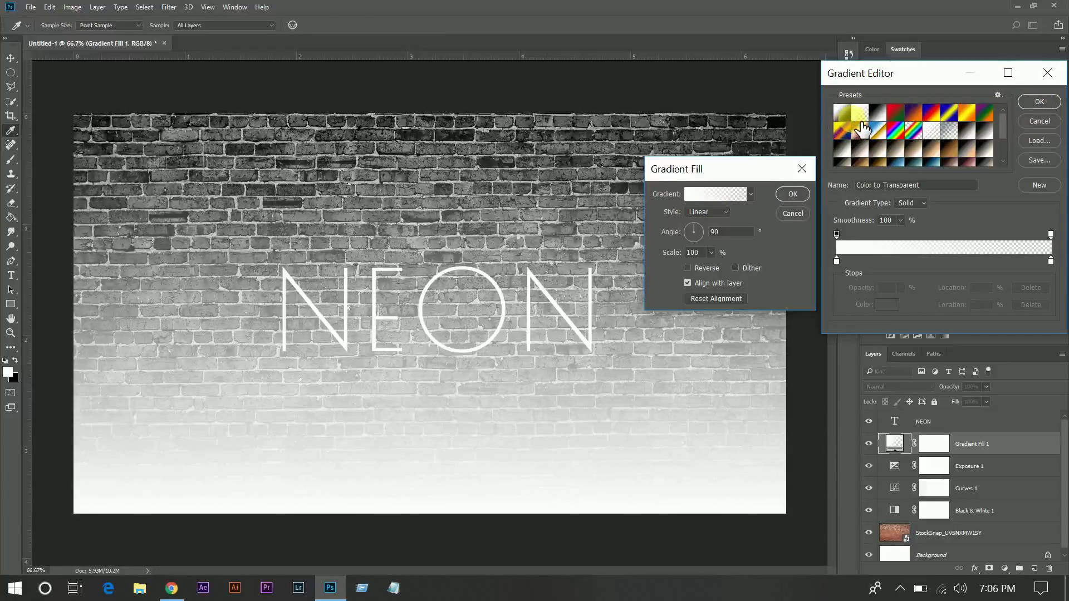
click(837, 261)
click(892, 306)
drag(828, 250, 886, 300)
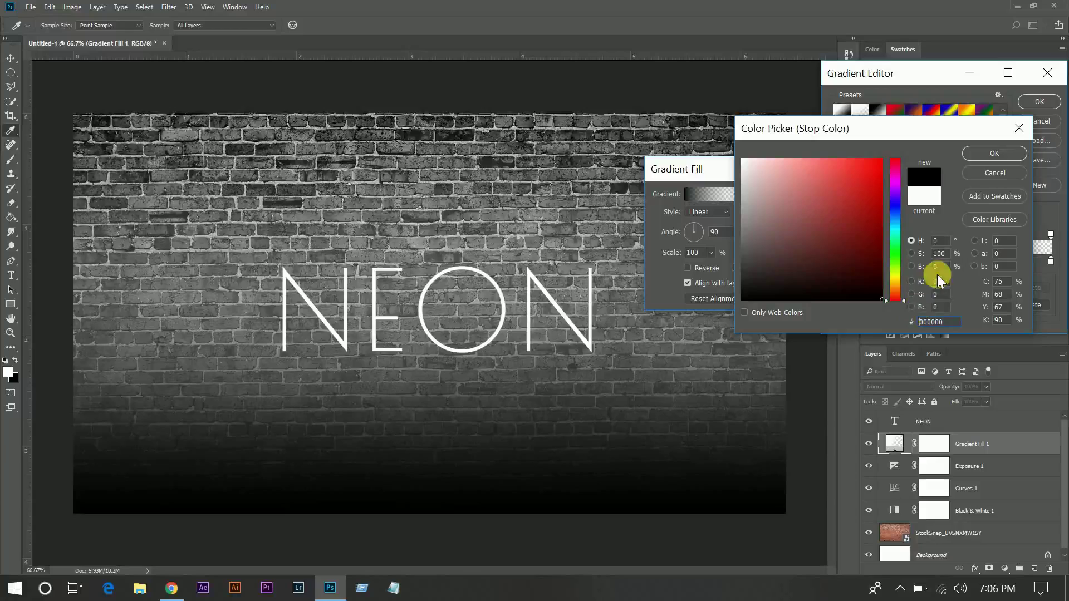
click(986, 155)
click(1051, 262)
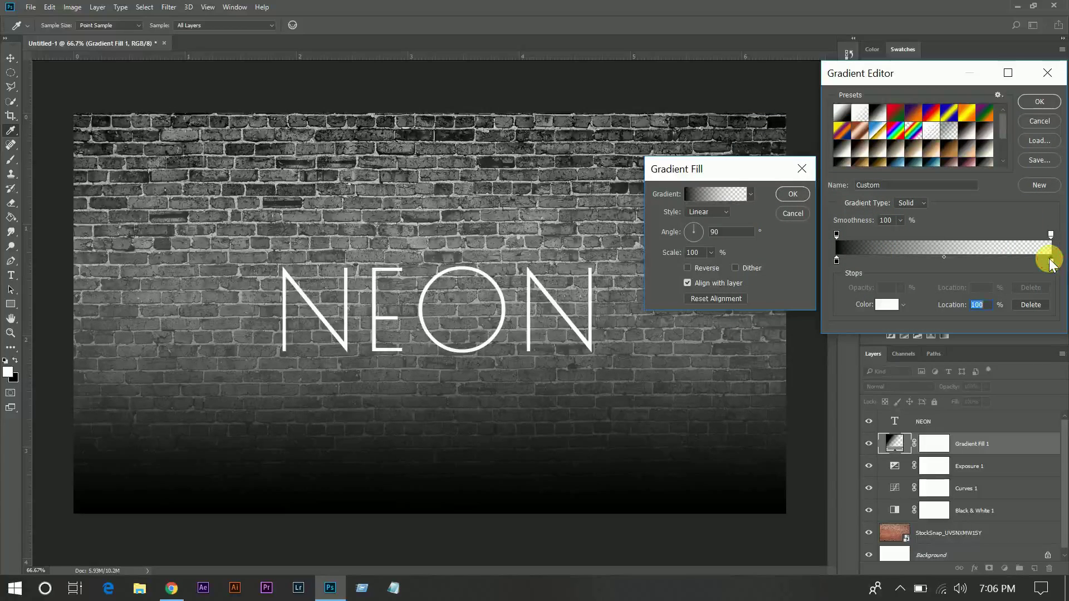
click(891, 304)
drag(880, 301, 886, 301)
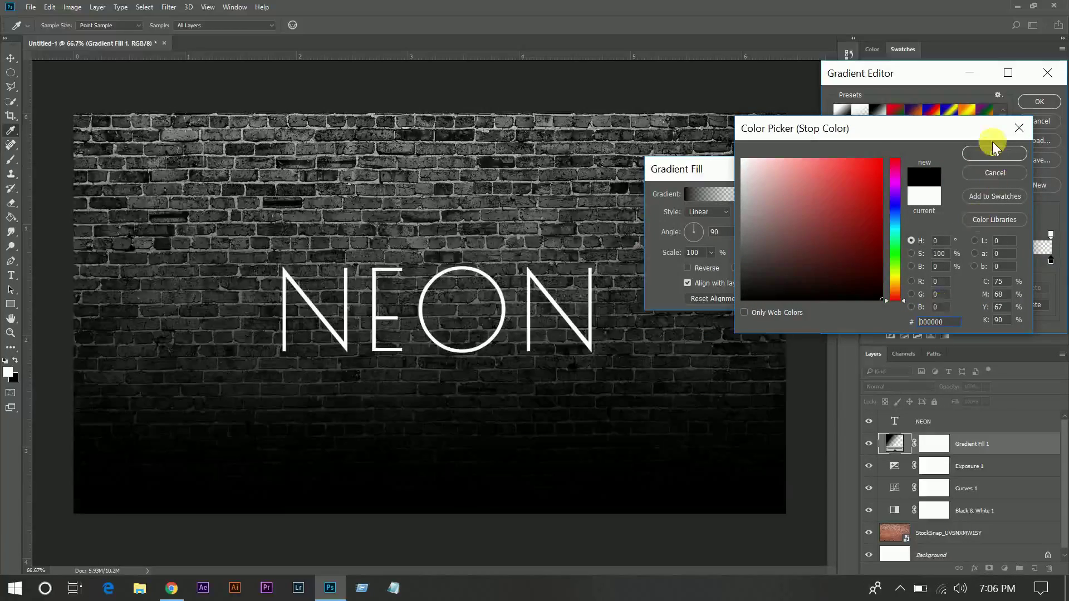
click(990, 155)
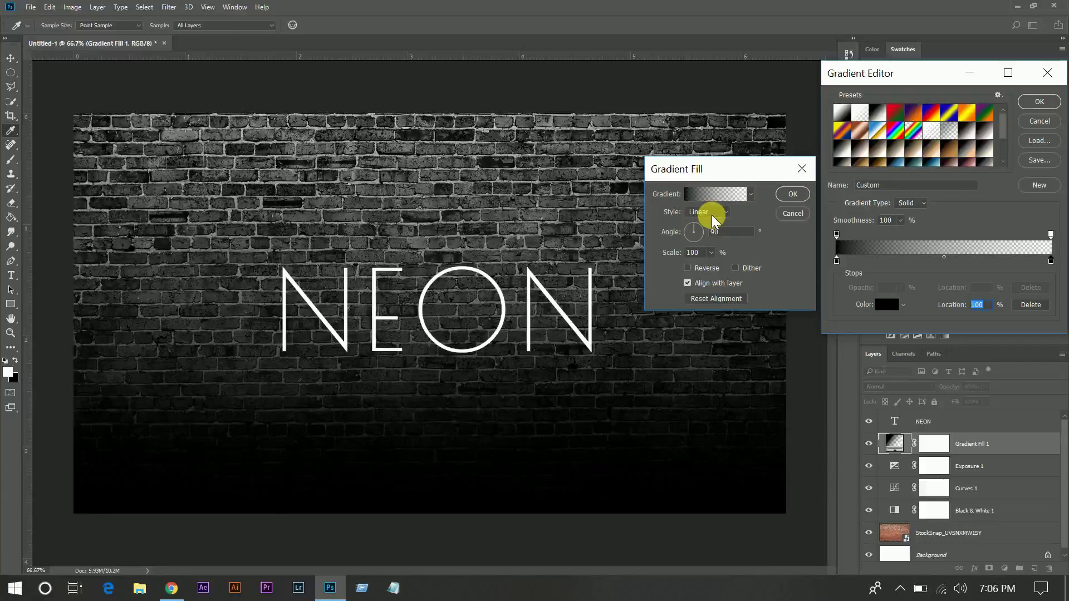
Set the gradient fill to Radial, reversed, 122% scale, angle 34.51°.
click(1039, 102)
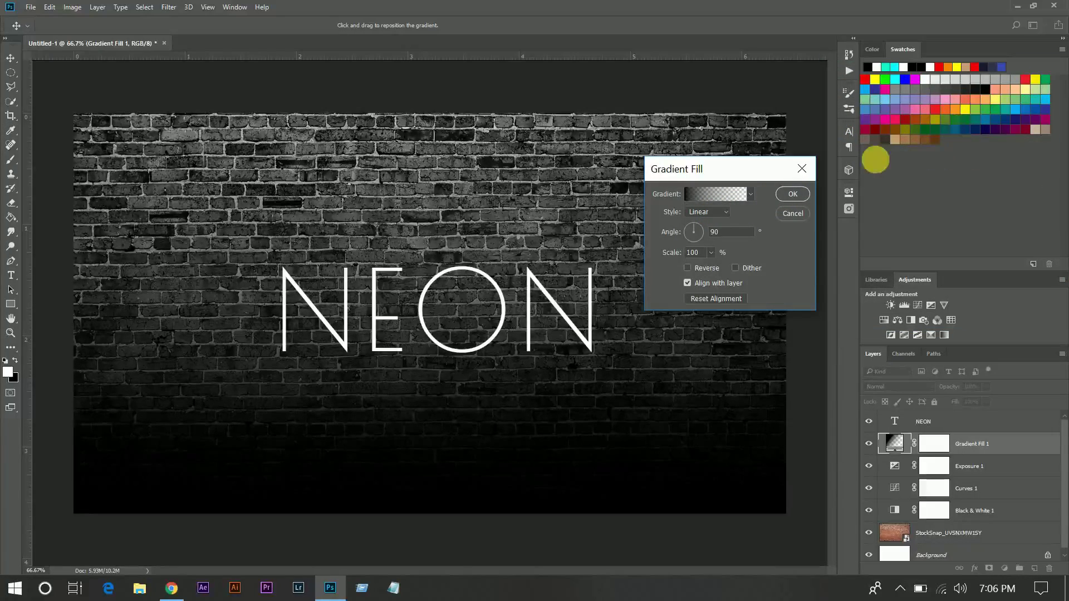
click(727, 217)
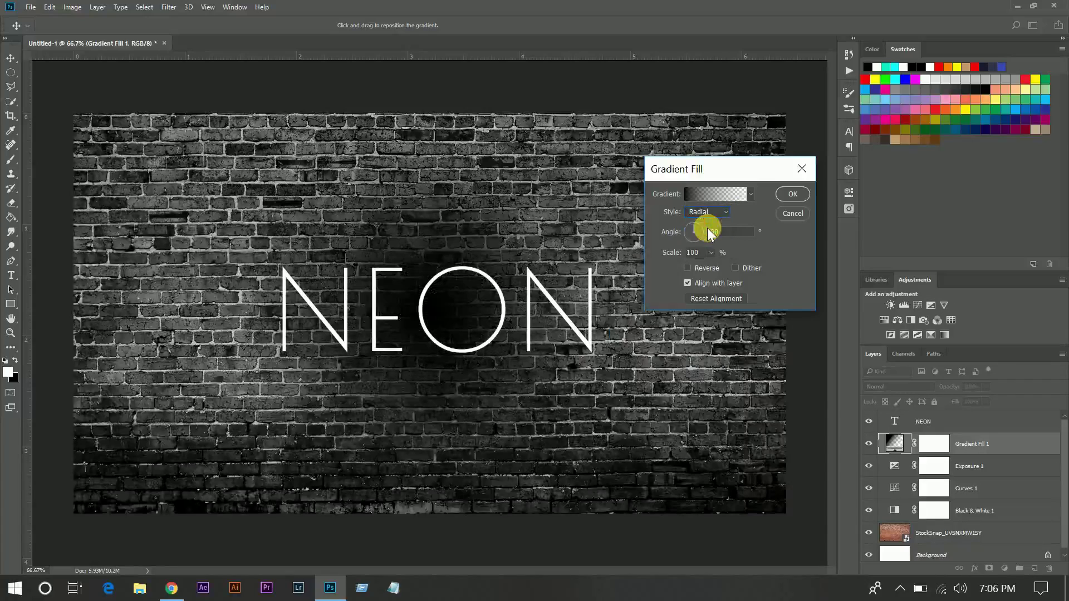
click(697, 270)
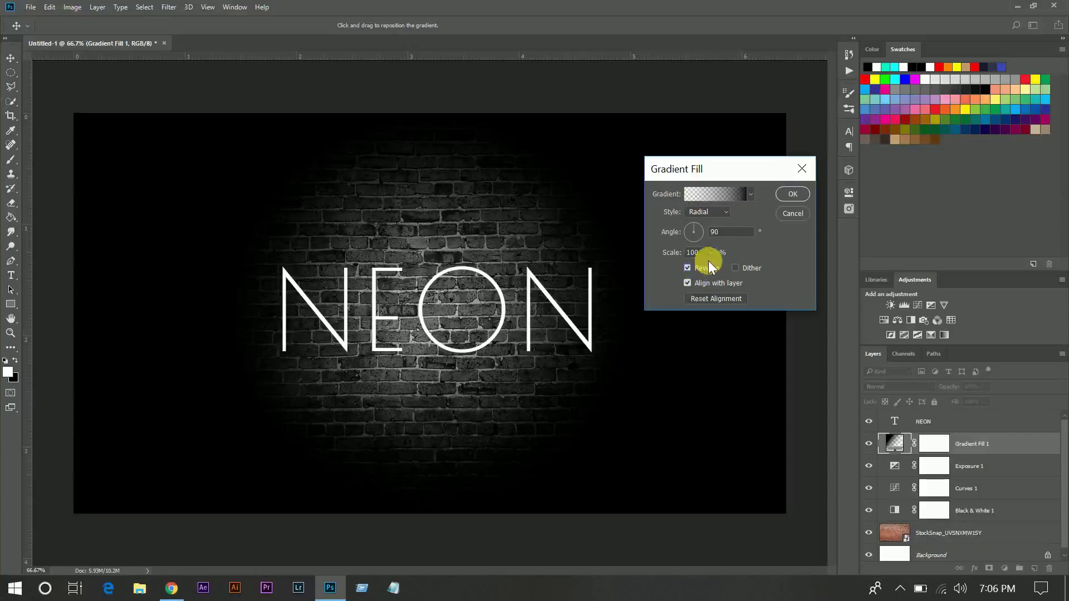
click(698, 229)
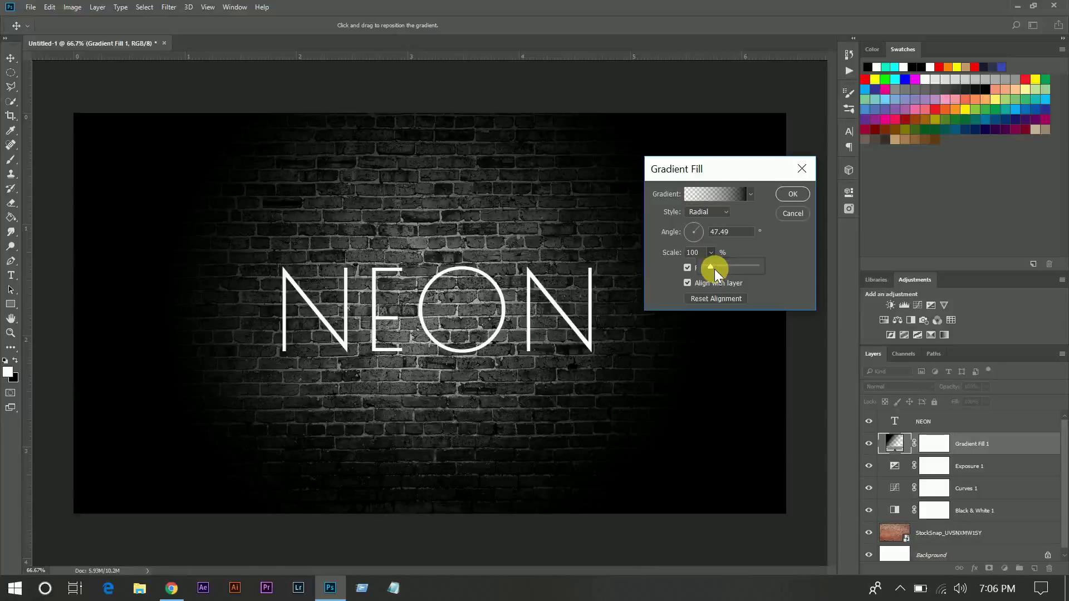
drag(713, 268, 712, 267)
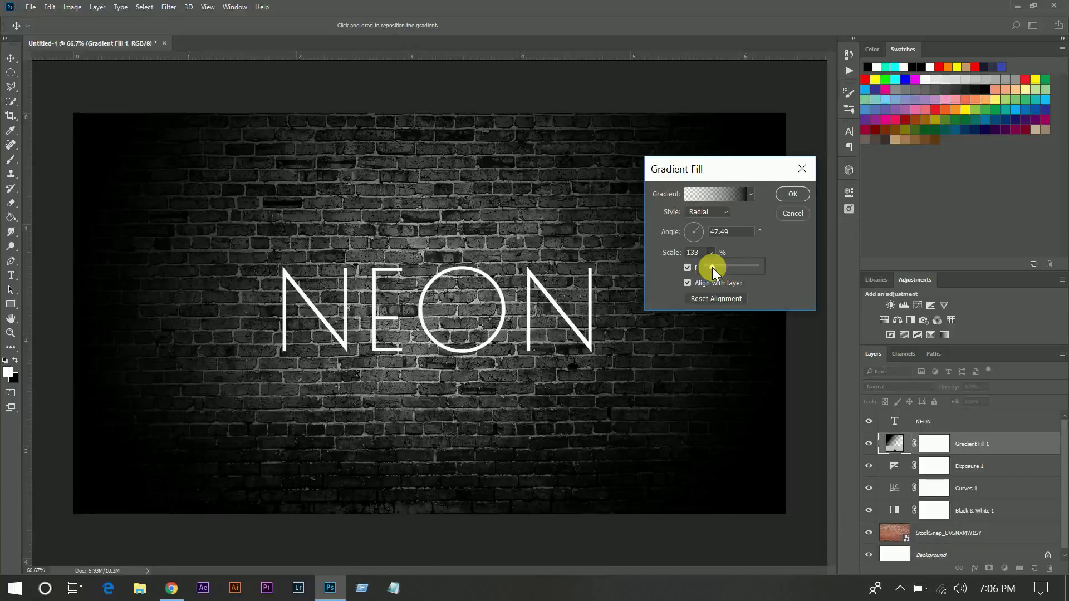
click(701, 234)
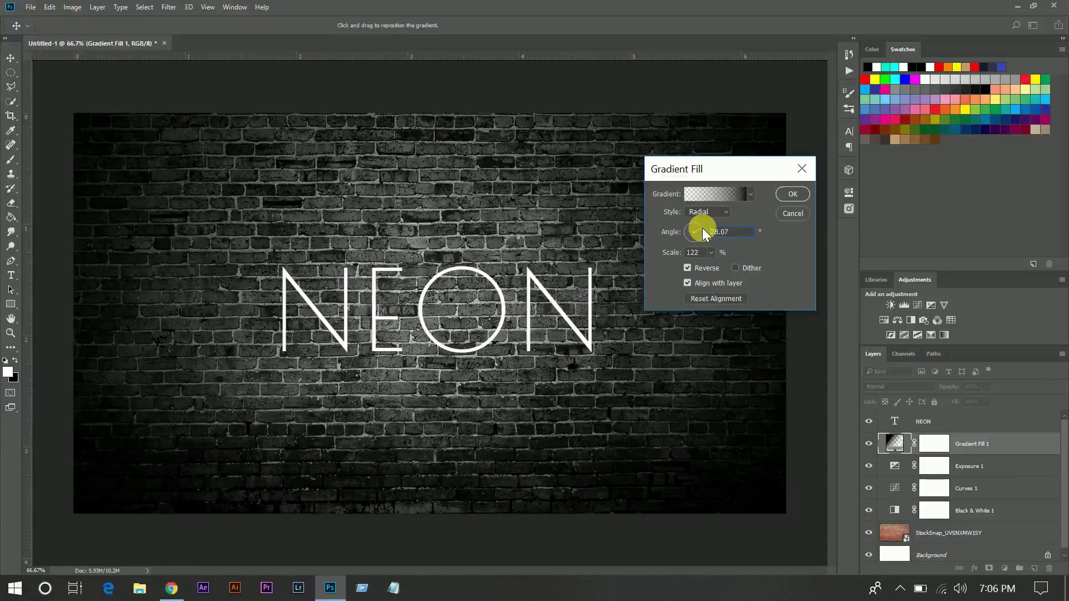
click(703, 225)
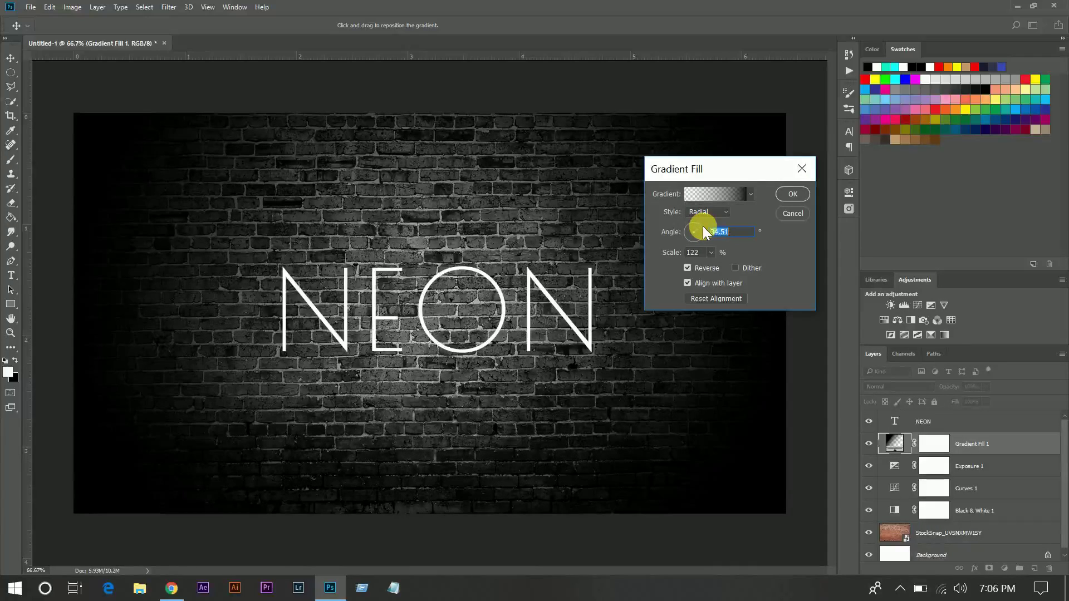
click(703, 227)
click(780, 193)
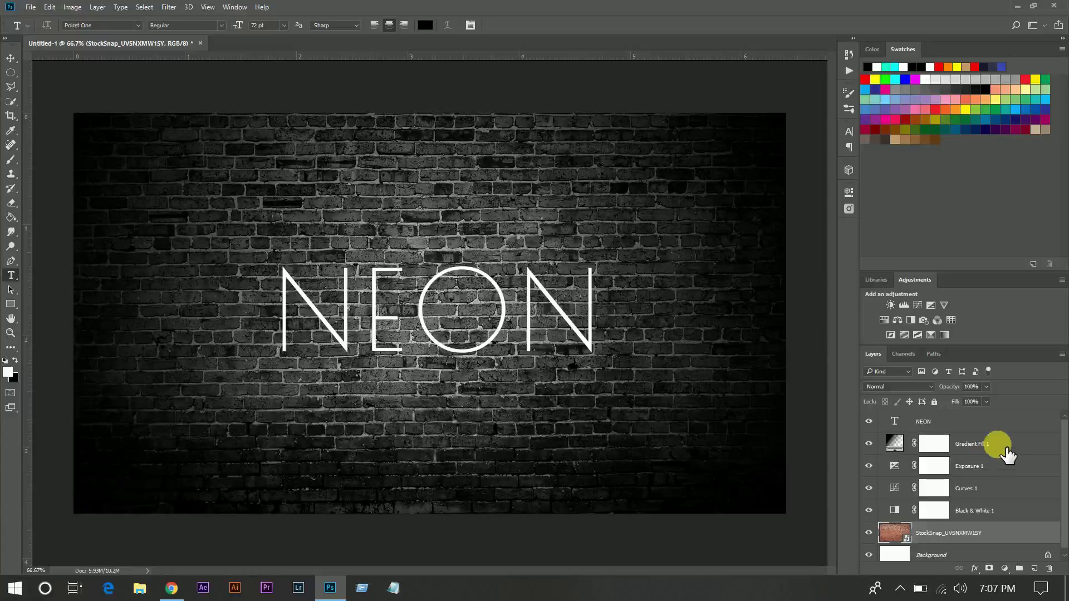
Create Layer 1 and draw a large elliptical marquee circle centred over NEON.
click(1035, 569)
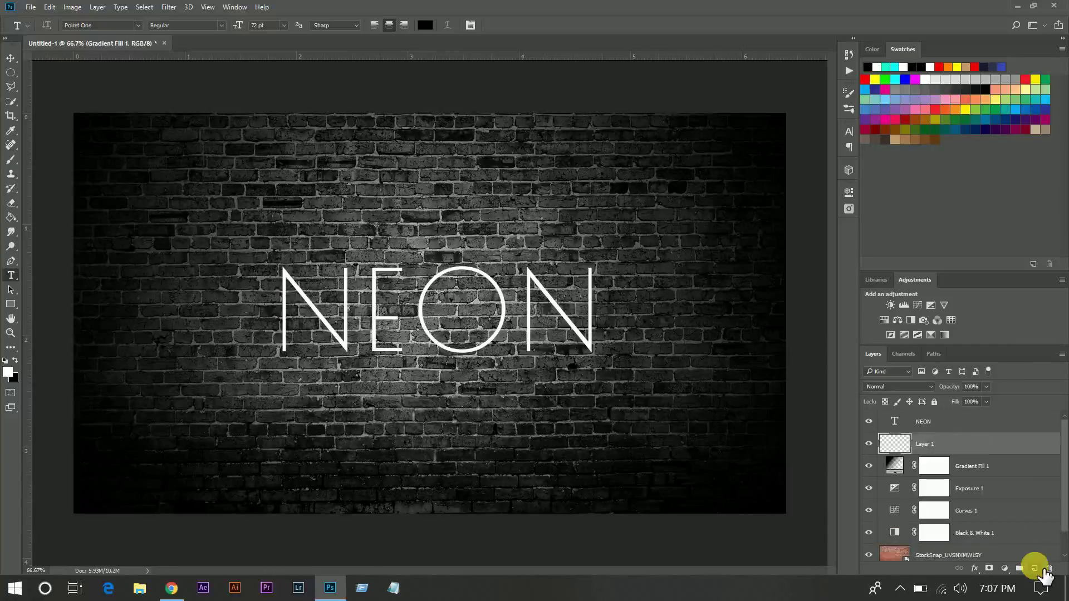
click(10, 72)
click(43, 86)
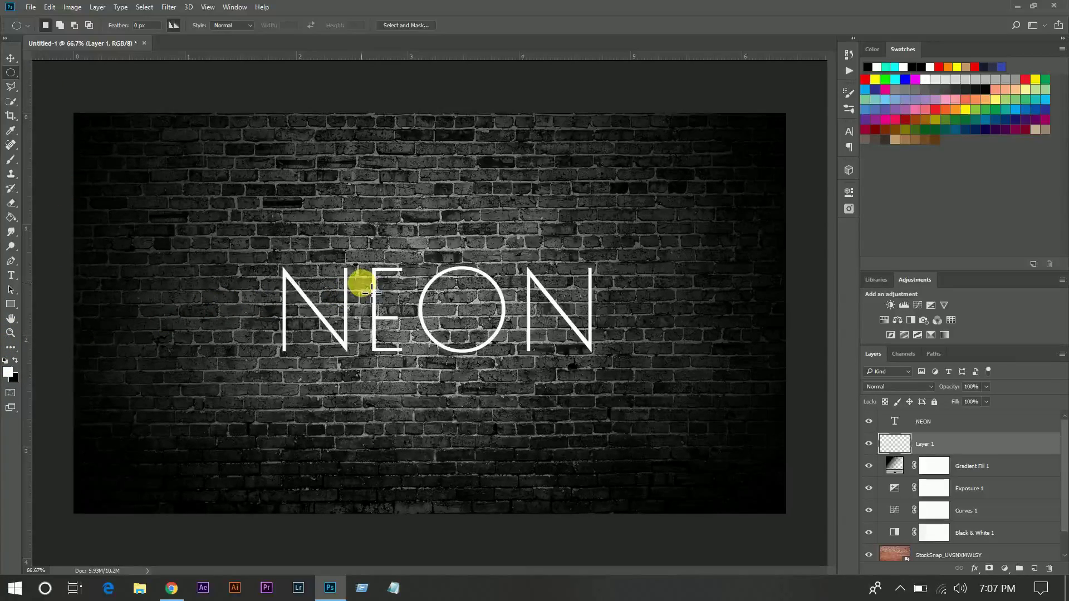
mouse_move(225, 160)
mouse_down()
mouse_move(731, 530)
mouse_move(787, 536)
mouse_move(828, 574)
mouse_move(825, 565)
mouse_up()
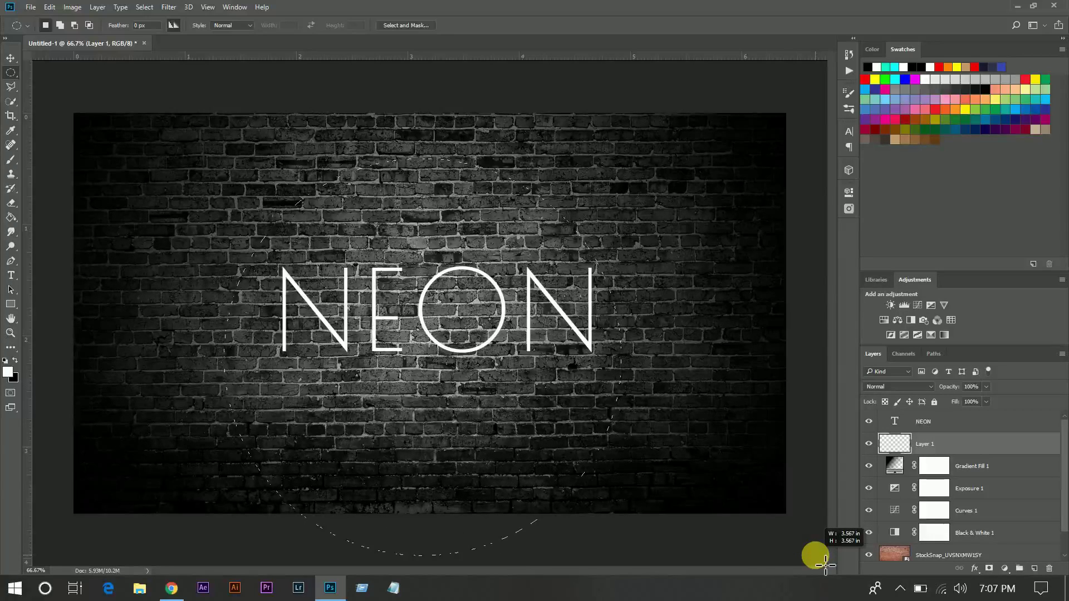
drag(420, 347, 430, 304)
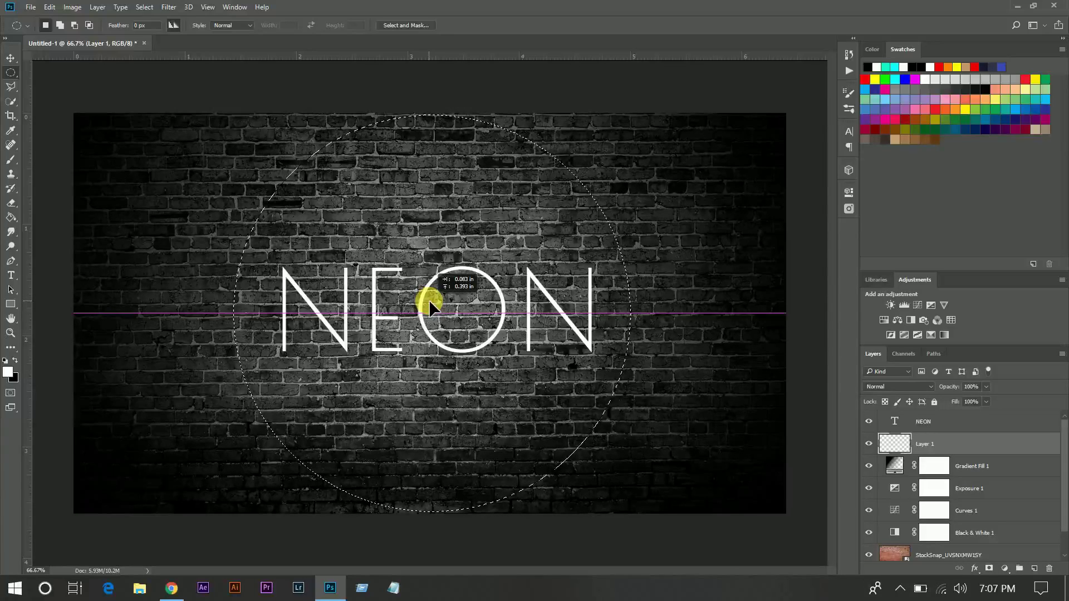
Fill the circular selection on Layer 1 with #00ffcc teal using the Paint Bucket.
drag(428, 300, 433, 299)
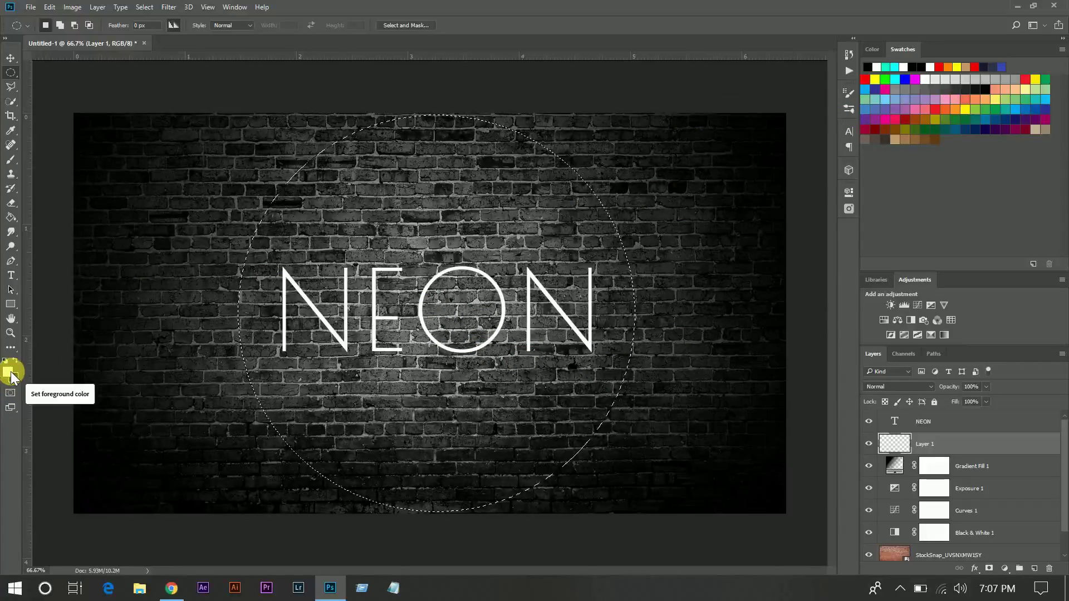
click(9, 372)
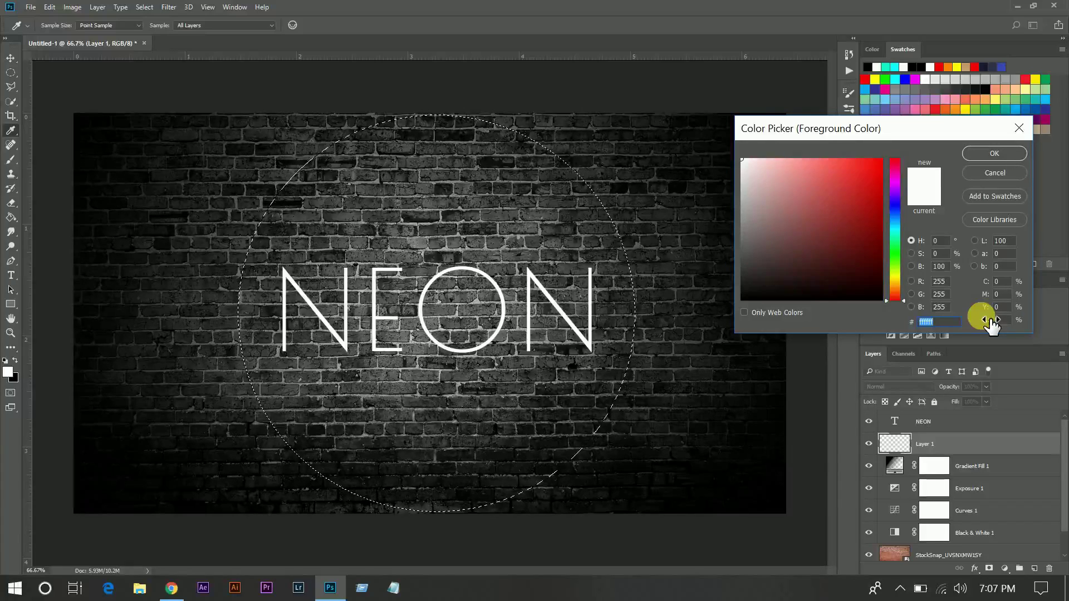
text(00ff)
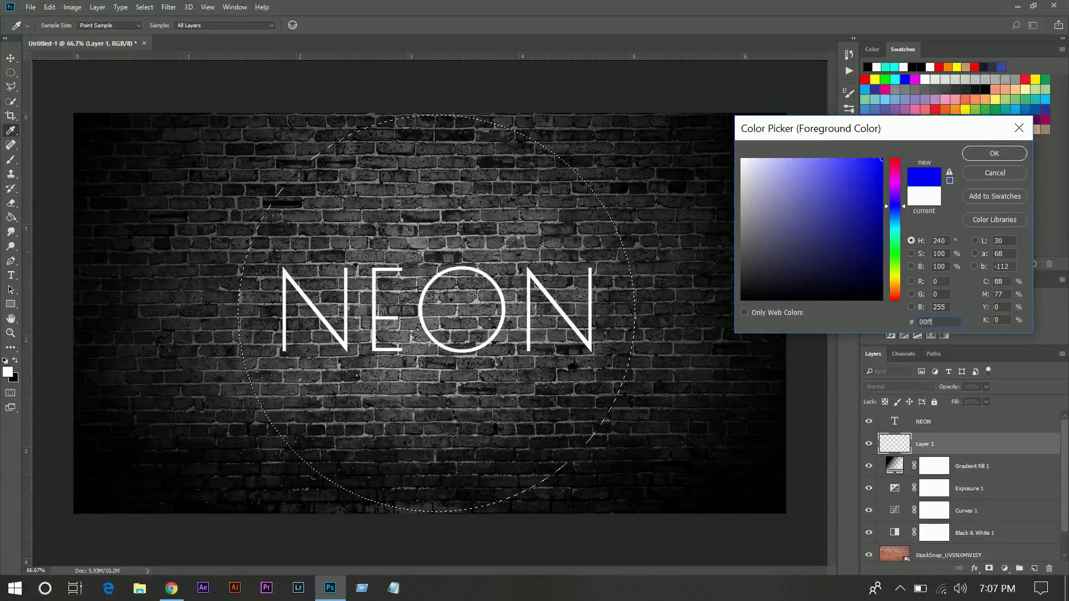
text(cc)
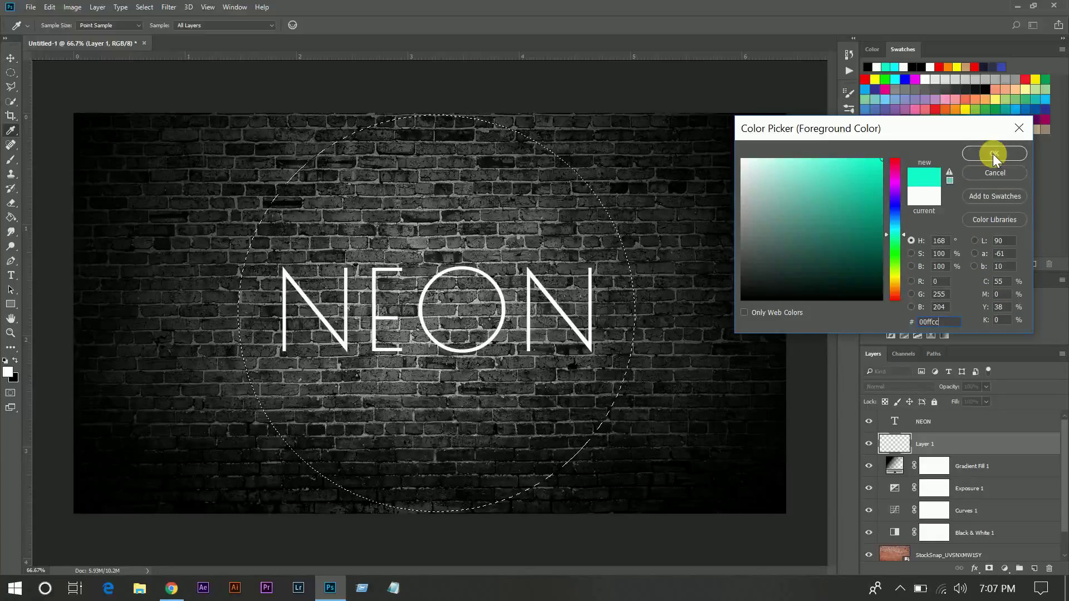
click(993, 153)
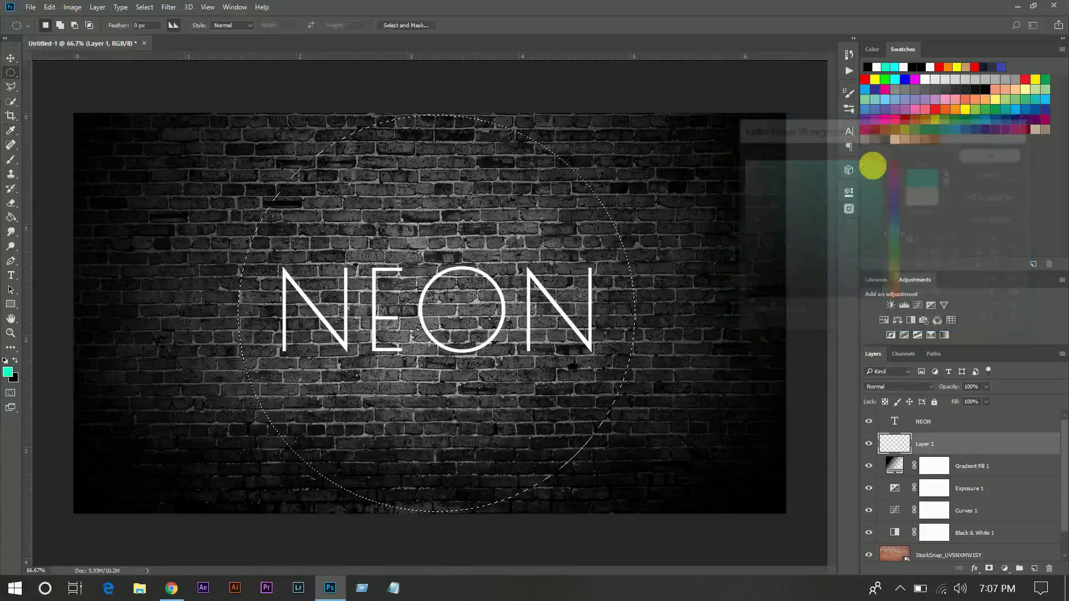
click(8, 217)
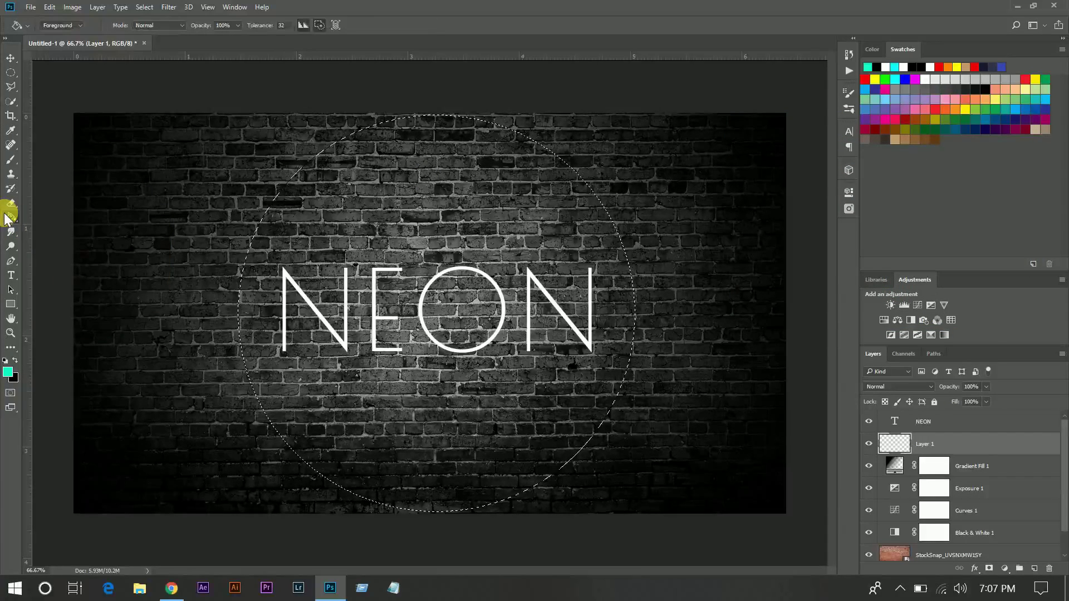
click(462, 335)
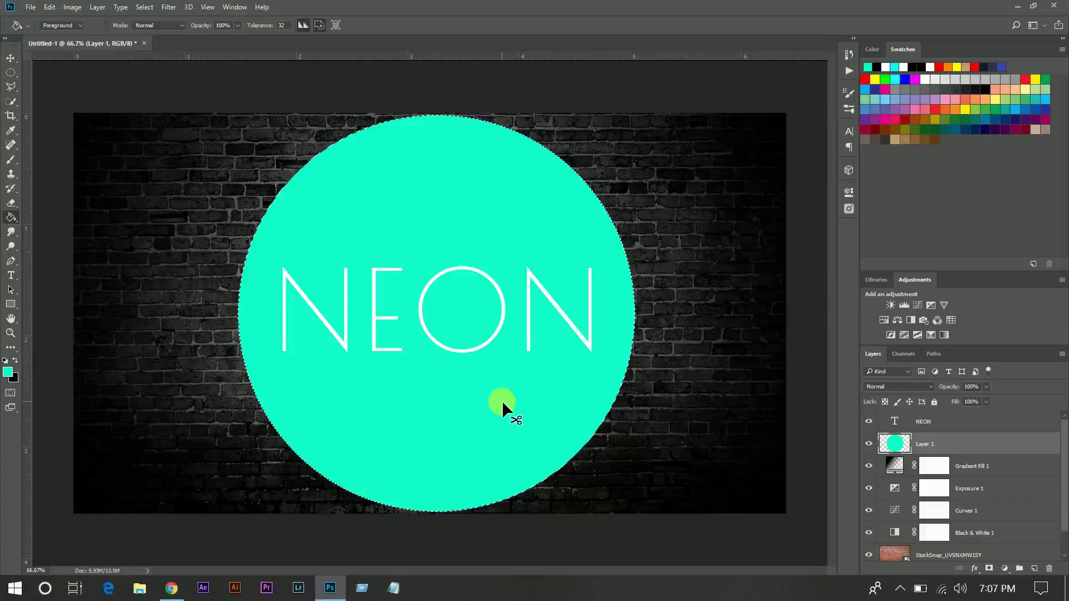
click(169, 7)
mouse_move(182, 191)
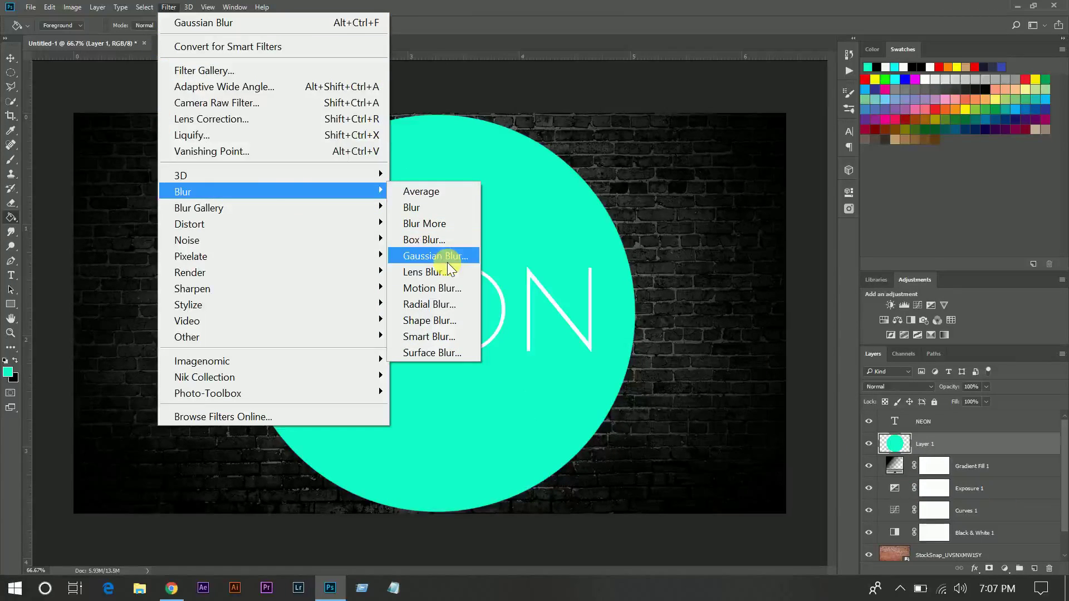
Blur the teal circle with a 182-pixel Gaussian Blur and set Layer 1 to Multiply.
click(440, 255)
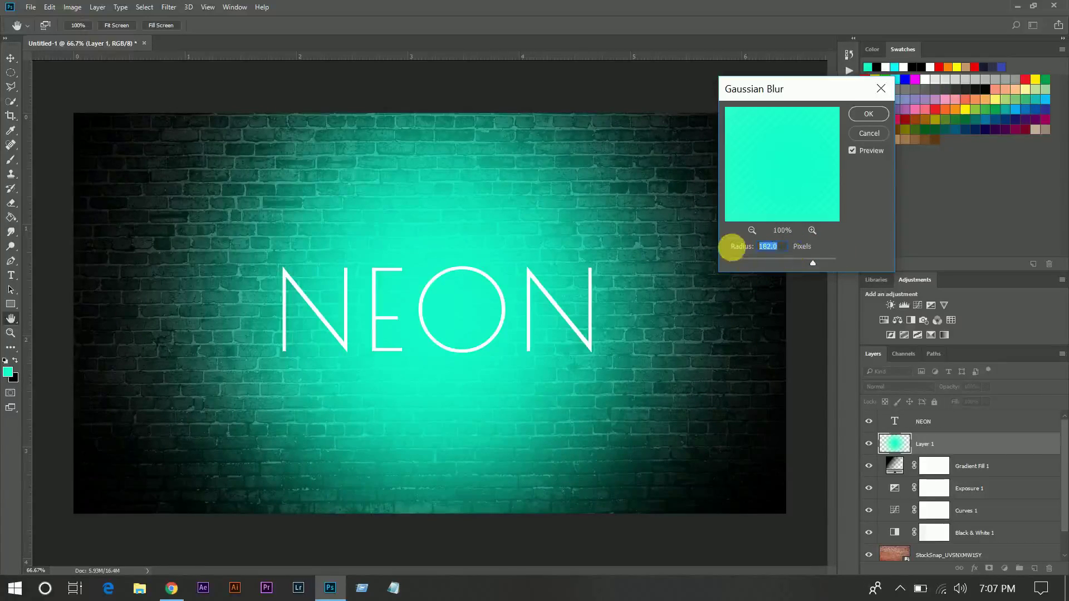
click(867, 114)
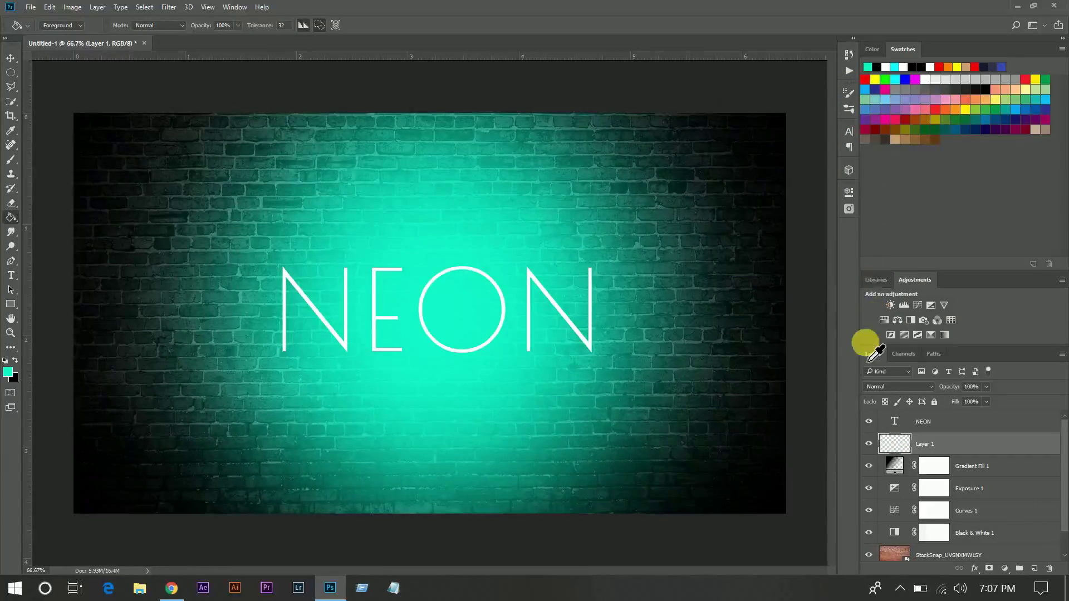
click(880, 388)
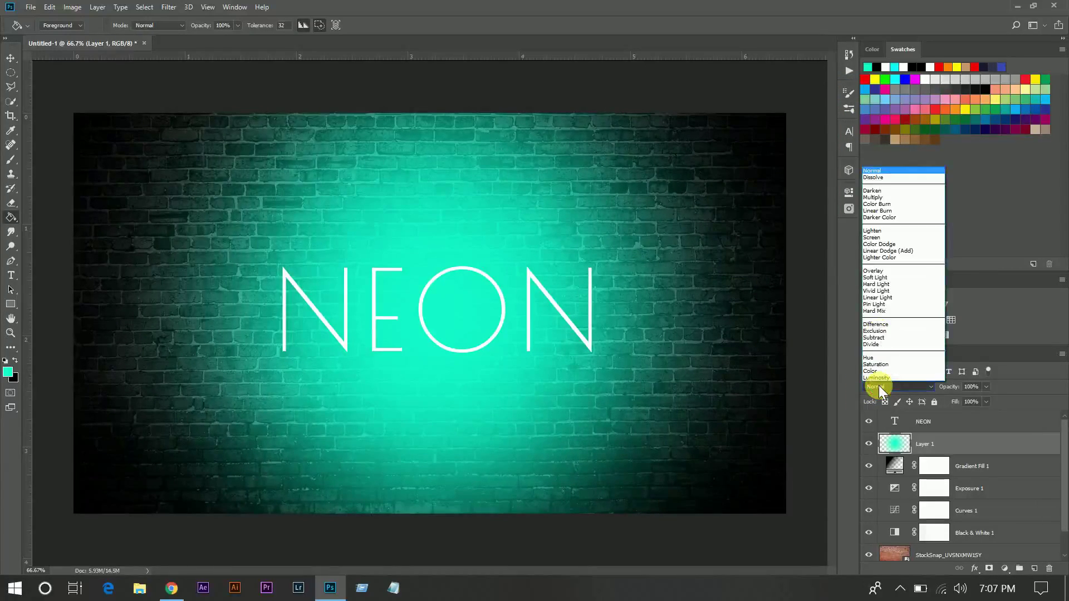
click(876, 198)
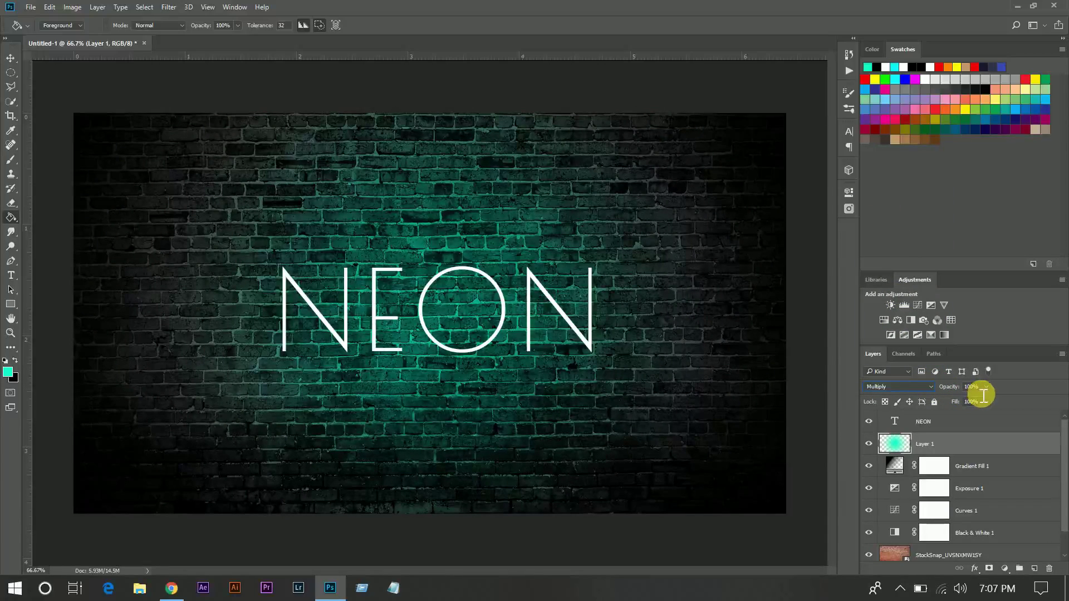
Set Layer 1 opacity to 70% and select the NEON text layer.
click(971, 387)
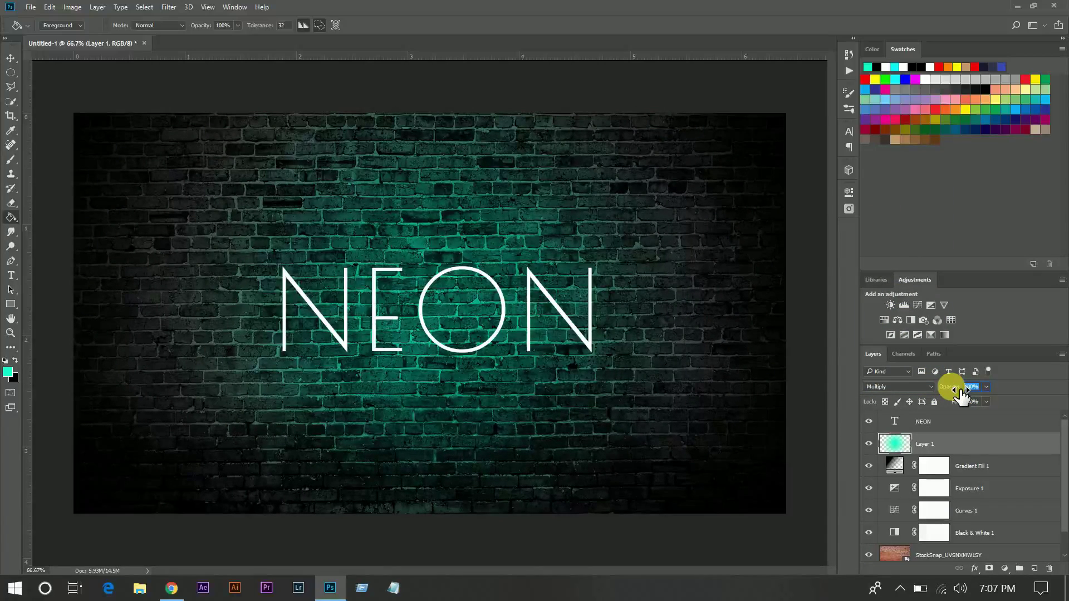
text(80)
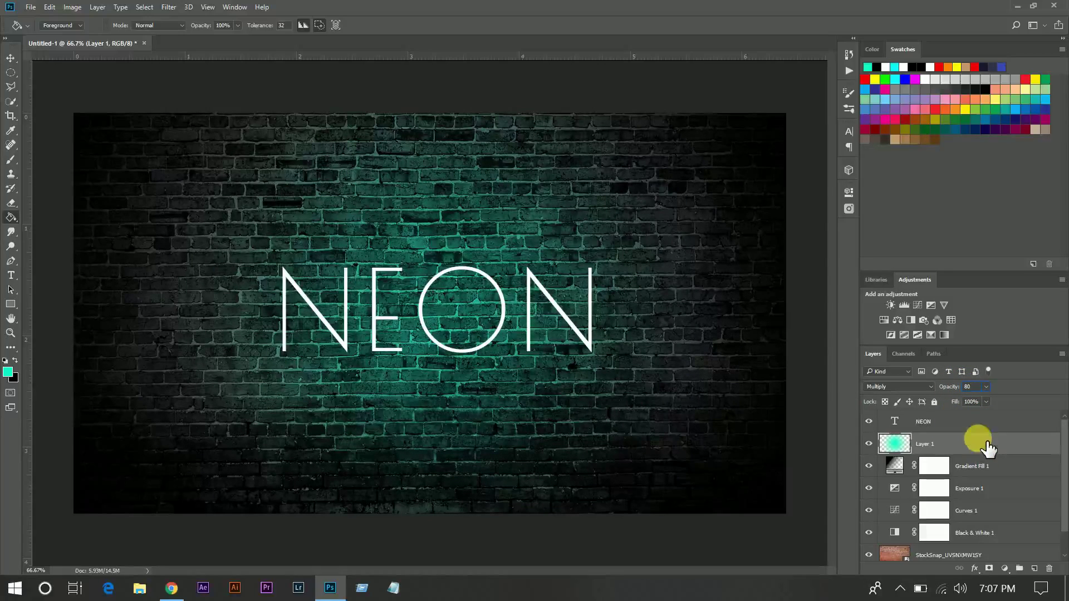
click(970, 386)
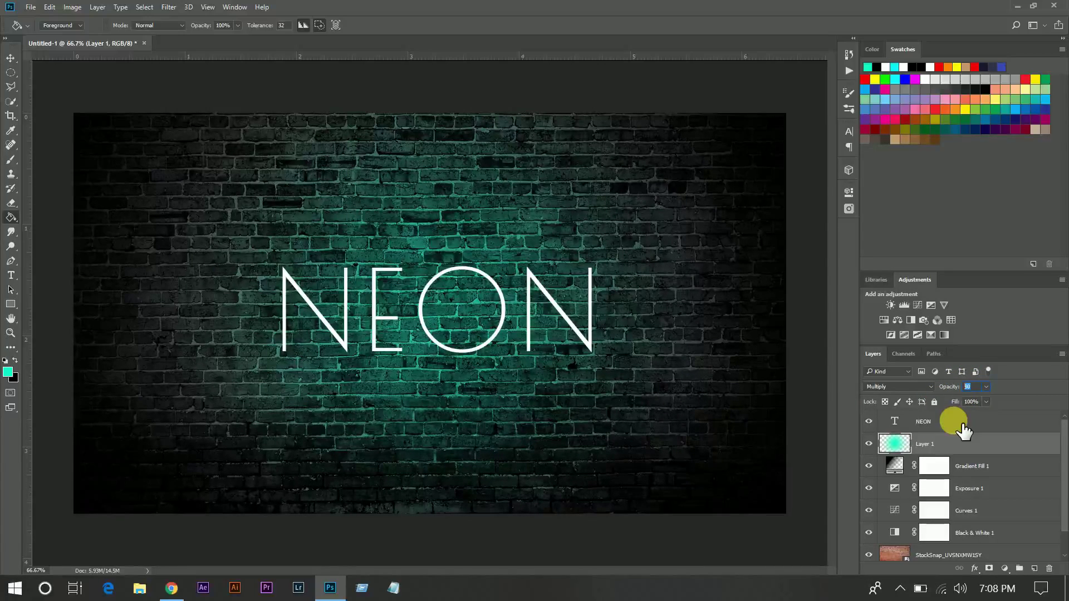
text(70)
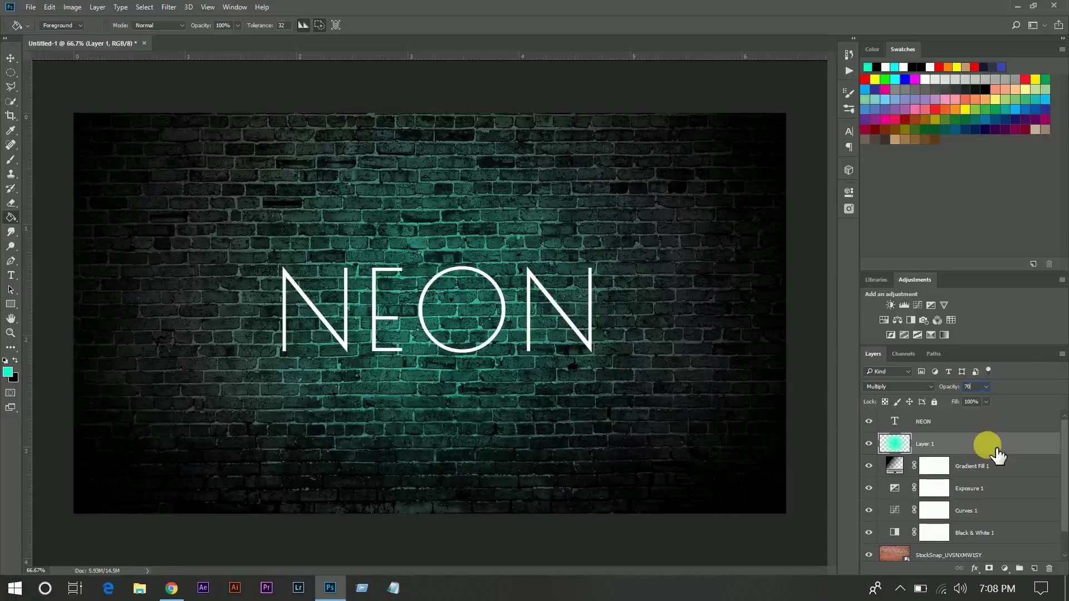
double_click(926, 423)
click(958, 430)
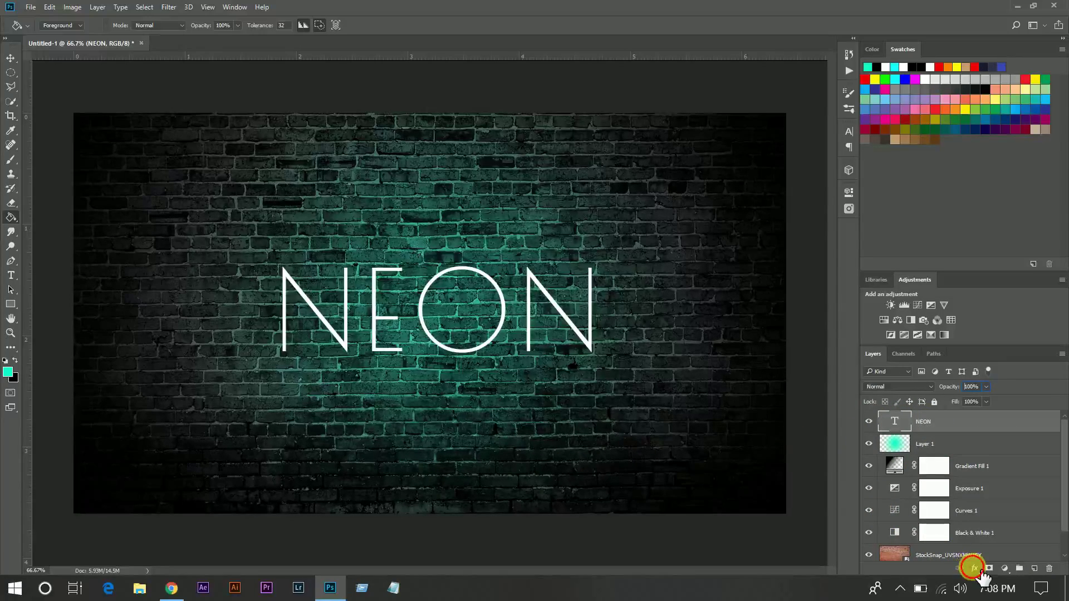
Add a Screen-mode Drop Shadow to the NEON layer from Blending Options.
click(974, 568)
click(959, 379)
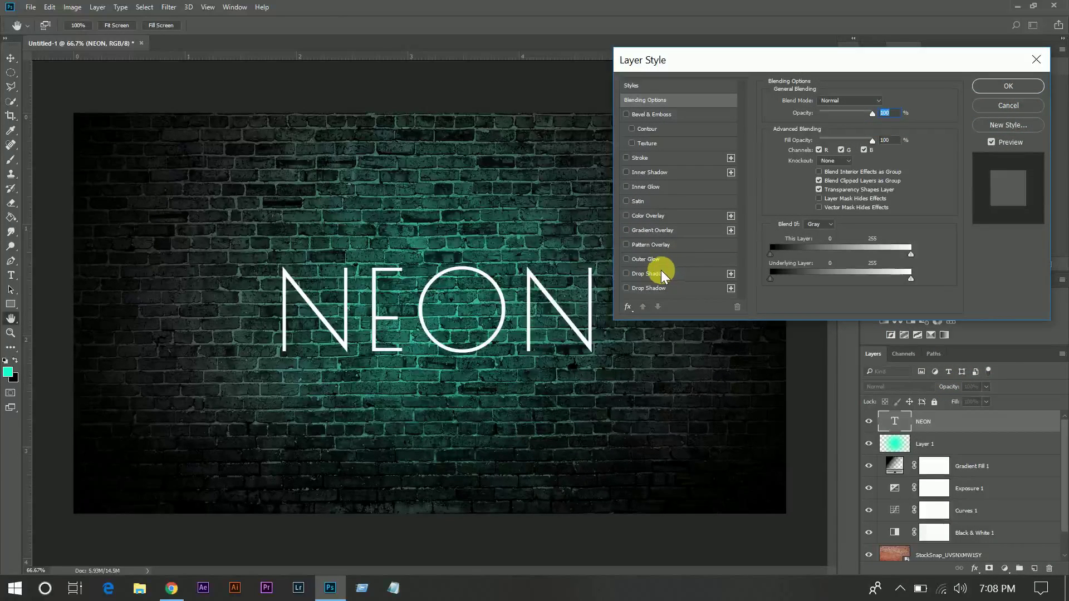
click(662, 275)
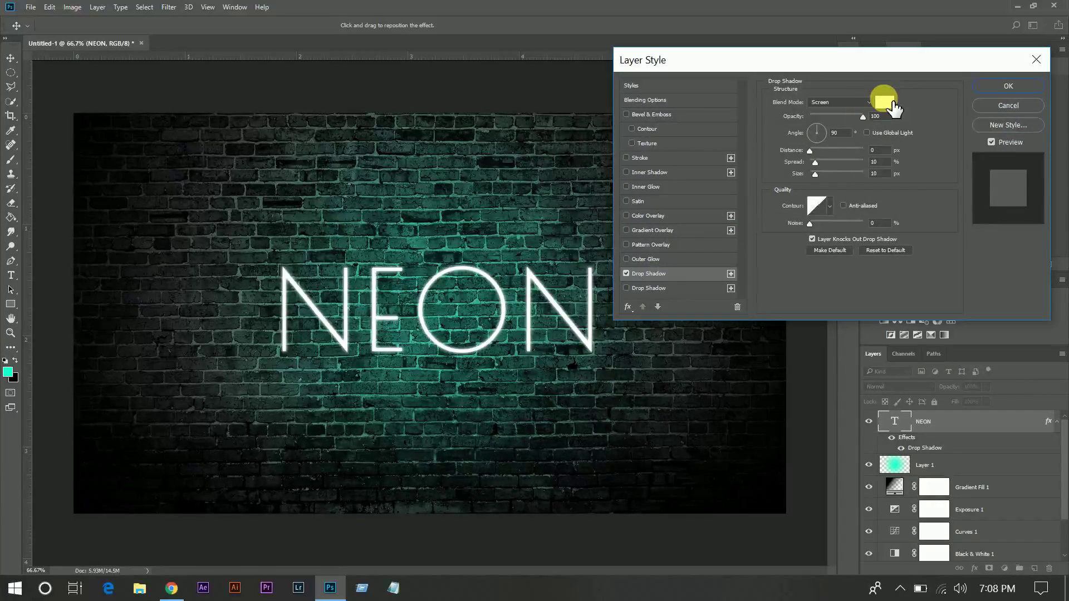
click(841, 102)
click(820, 178)
Make the shadow white with distance 0, spread 10% and size 10 px.
click(899, 106)
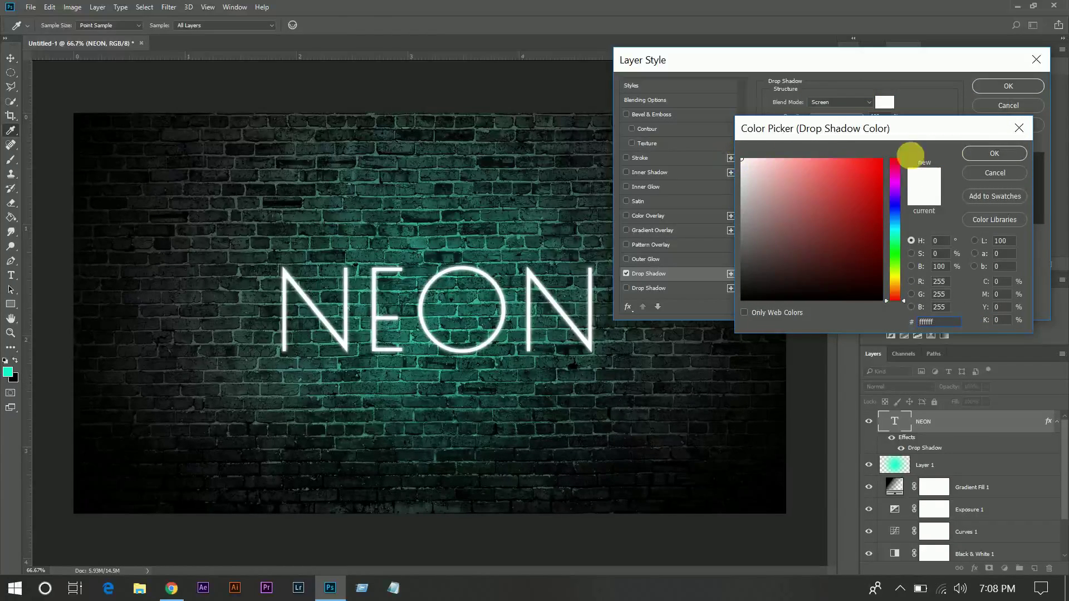
click(994, 153)
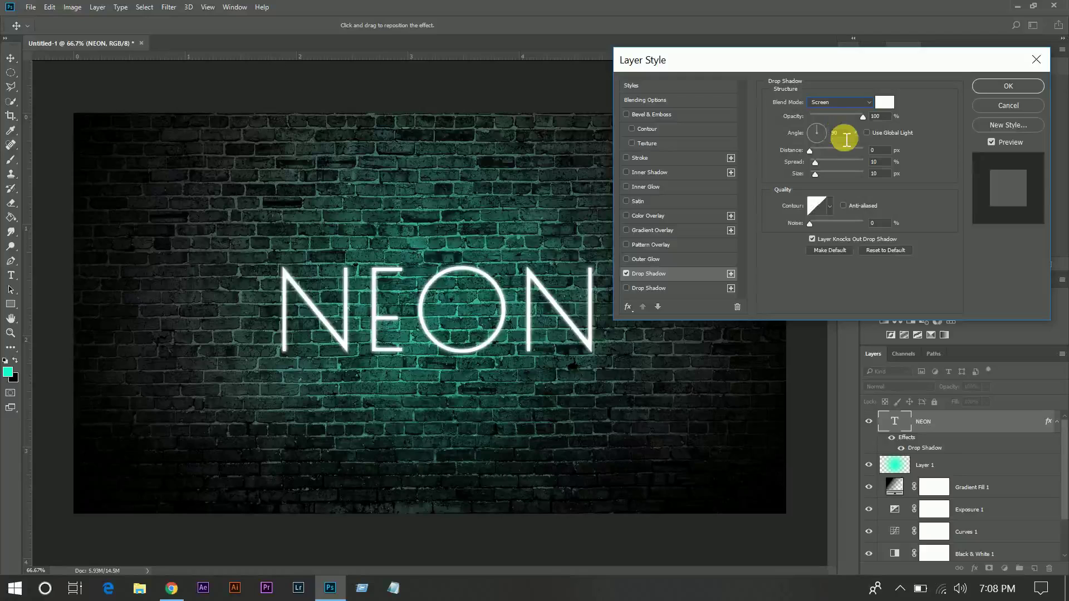
drag(846, 139, 824, 135)
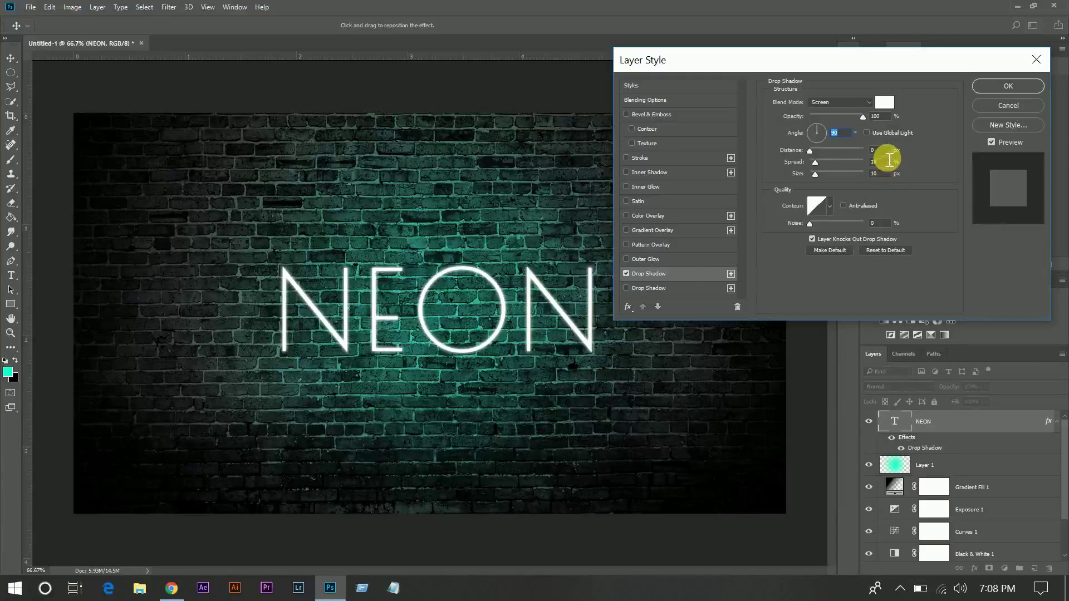
key(Tab)
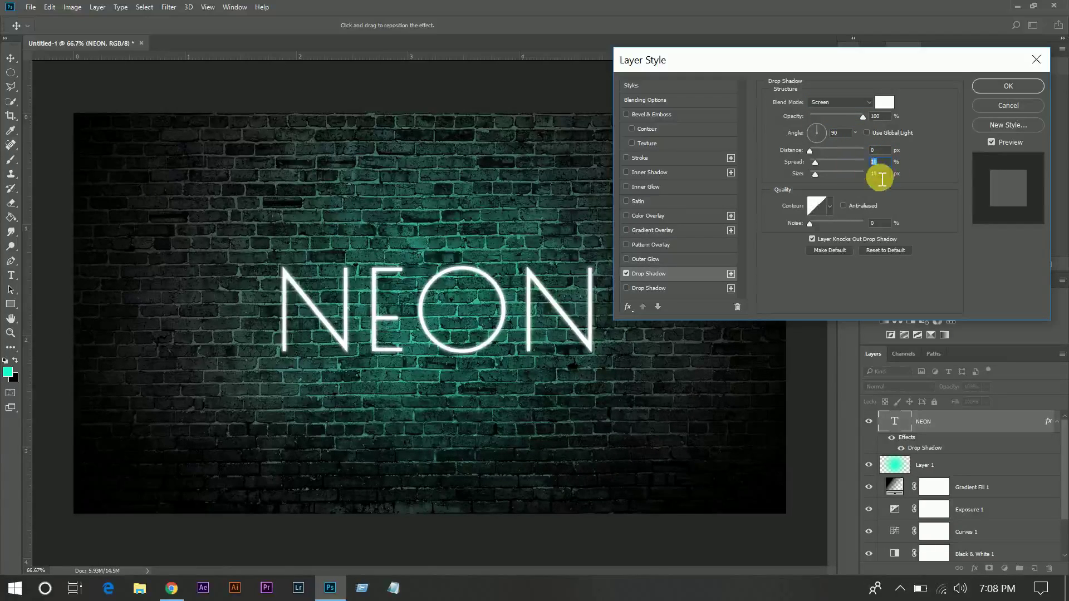
key(Tab)
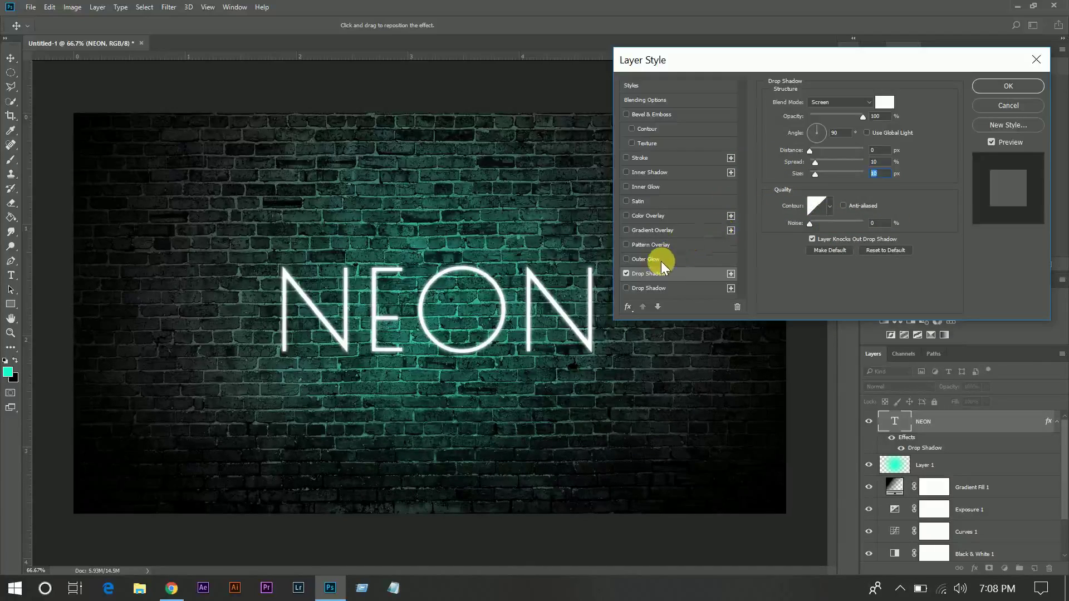
Enable Outer Glow in Screen mode at 85% opacity.
click(635, 259)
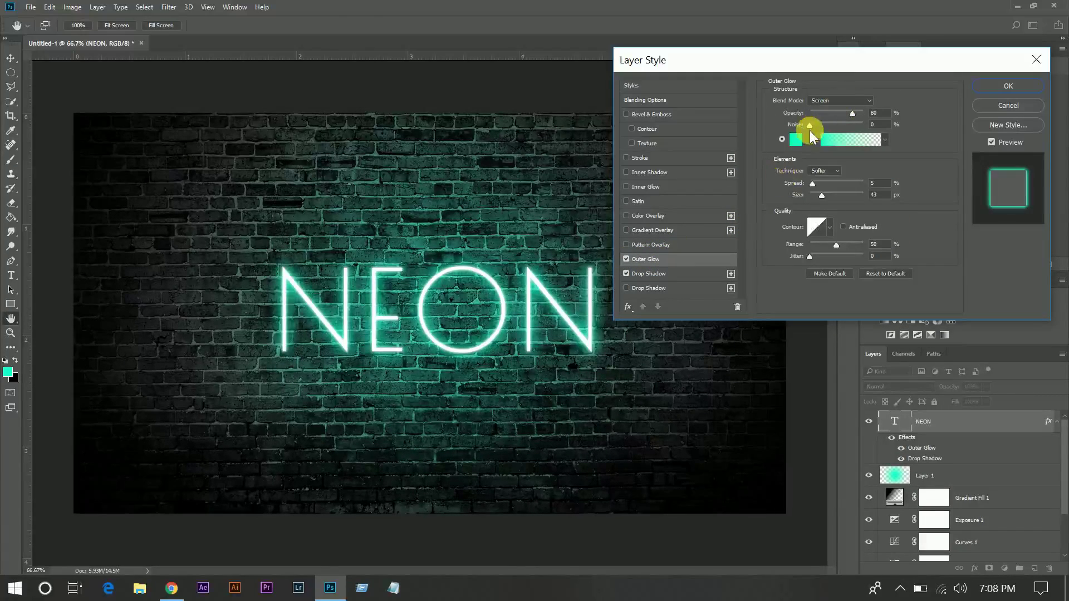
click(823, 106)
click(818, 174)
drag(853, 110, 876, 109)
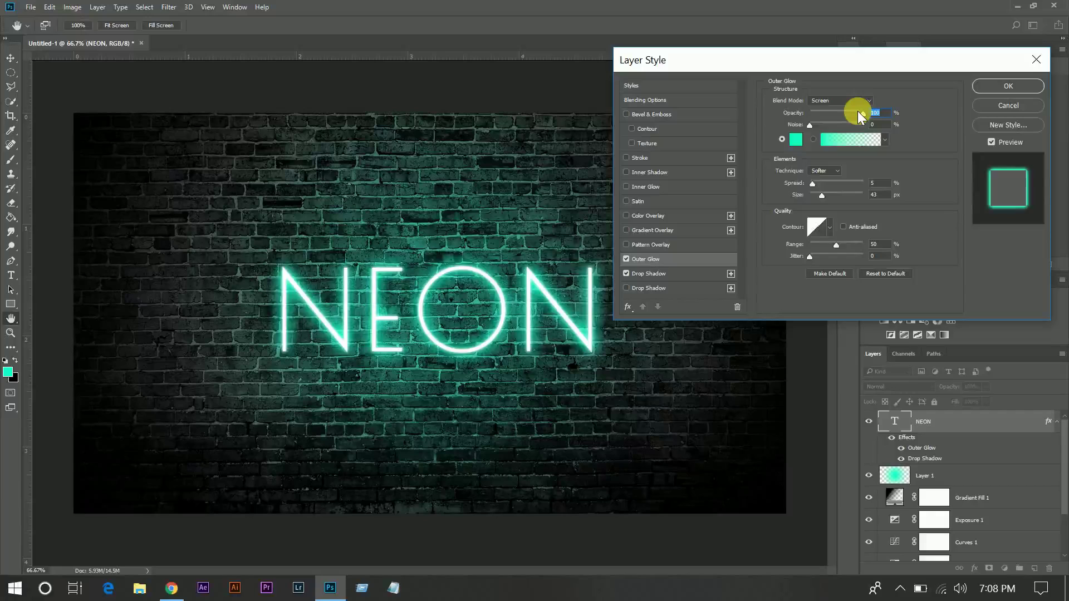
click(857, 112)
drag(858, 113, 855, 112)
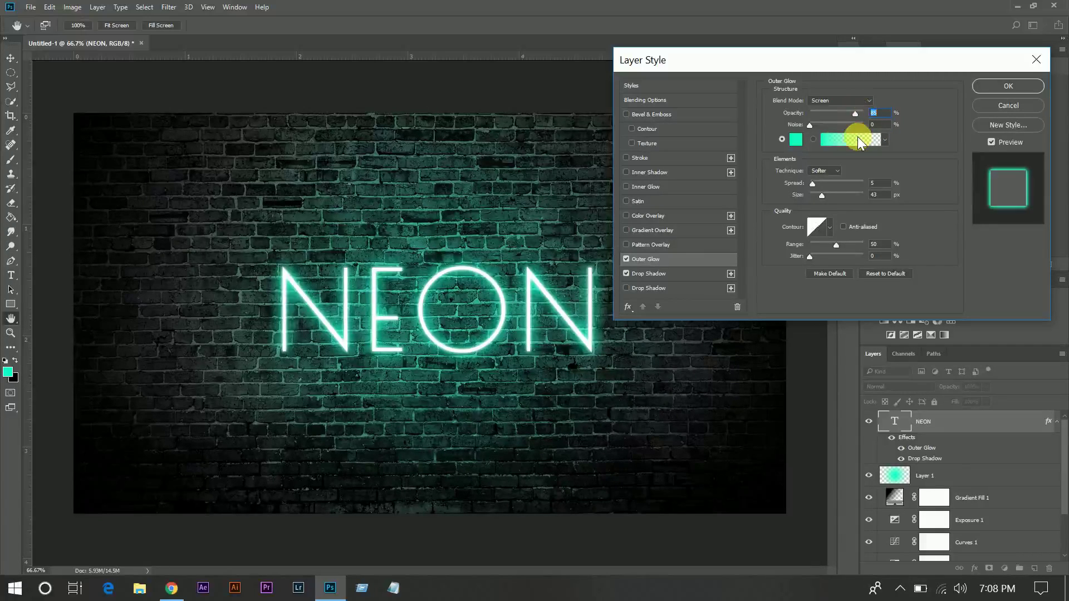
Colour the outer glow teal #00ffc0 and tighten its size to 27 px.
click(795, 139)
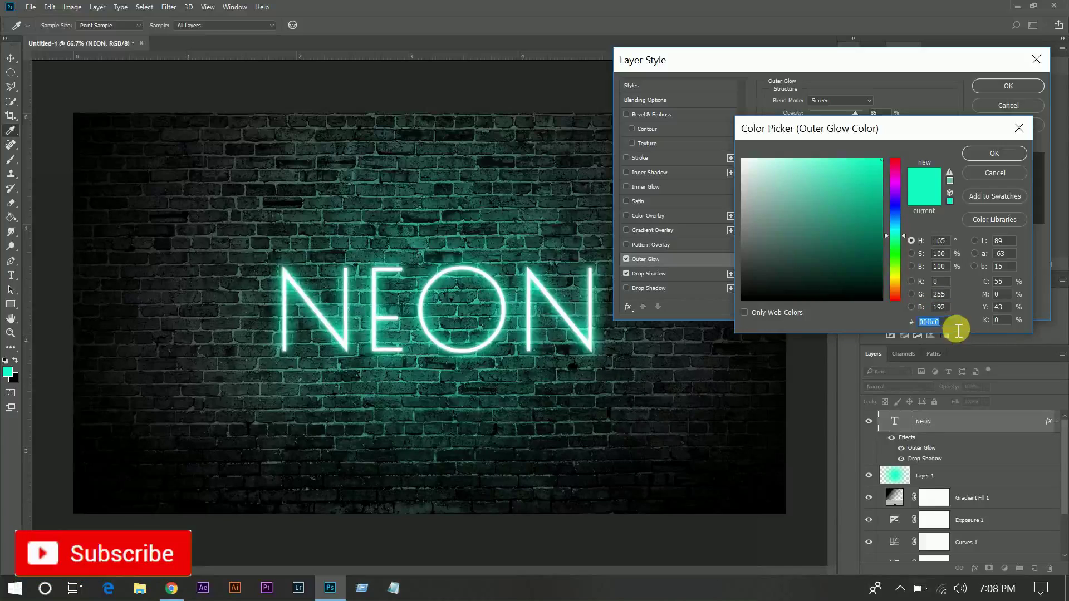
click(990, 155)
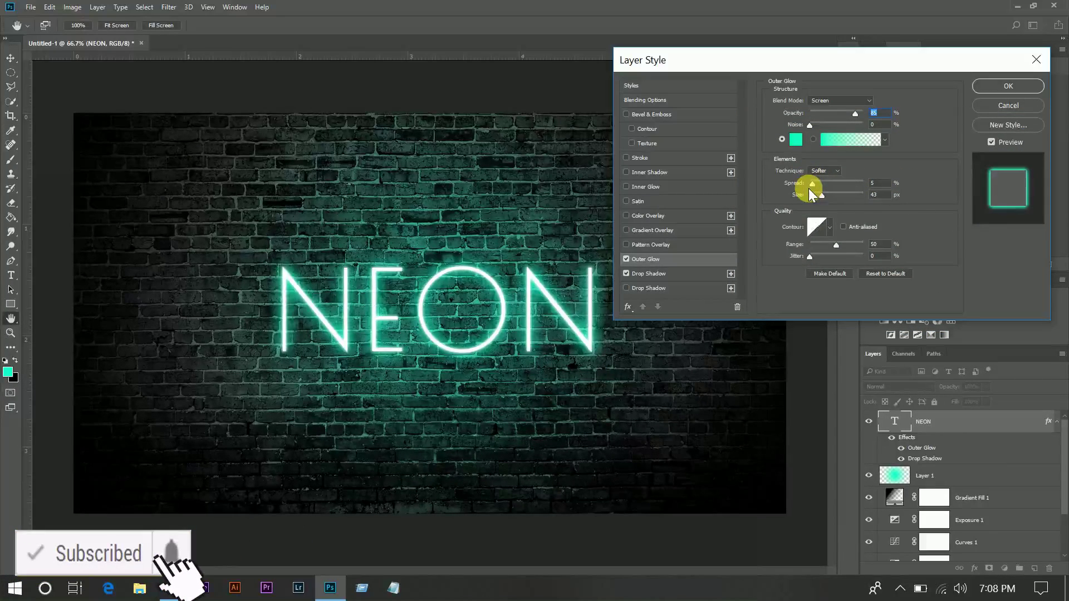
double_click(874, 195)
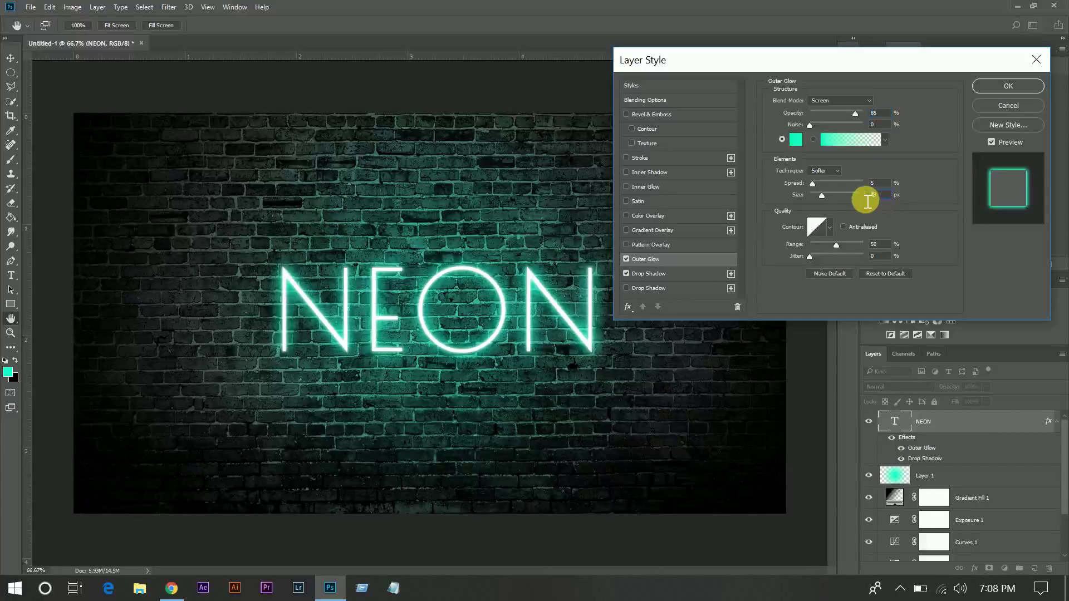
drag(823, 195, 820, 196)
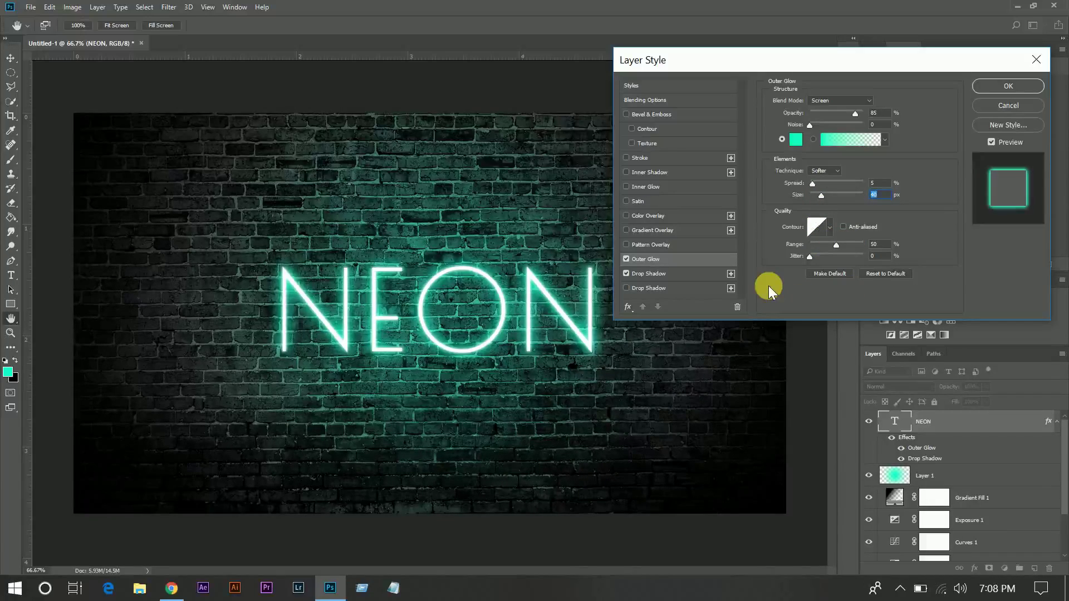
Add a second Drop Shadow coloured black and adjust its opacity.
click(652, 289)
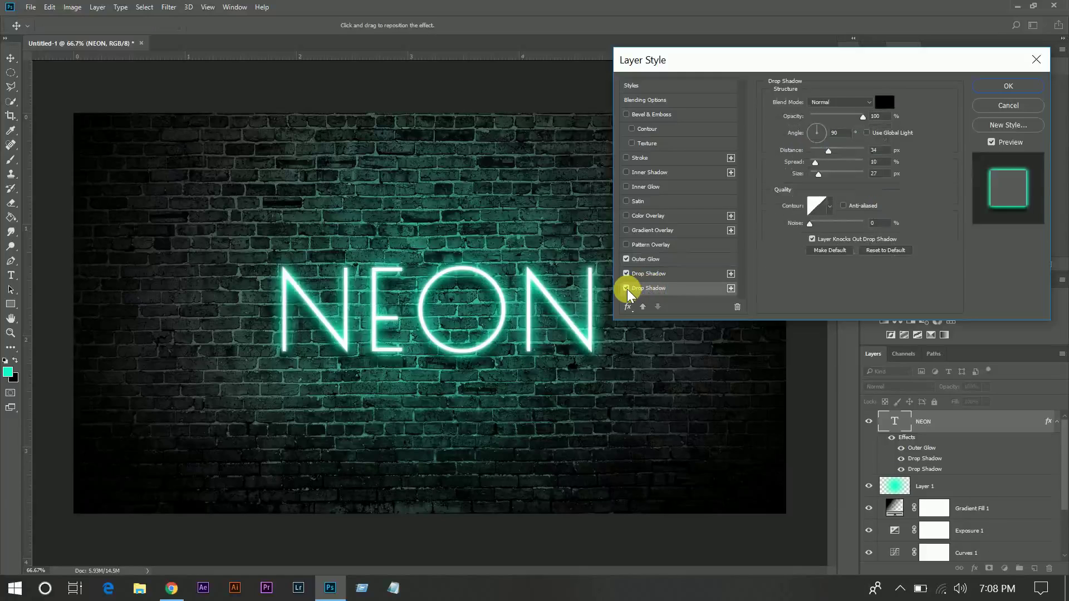
click(883, 102)
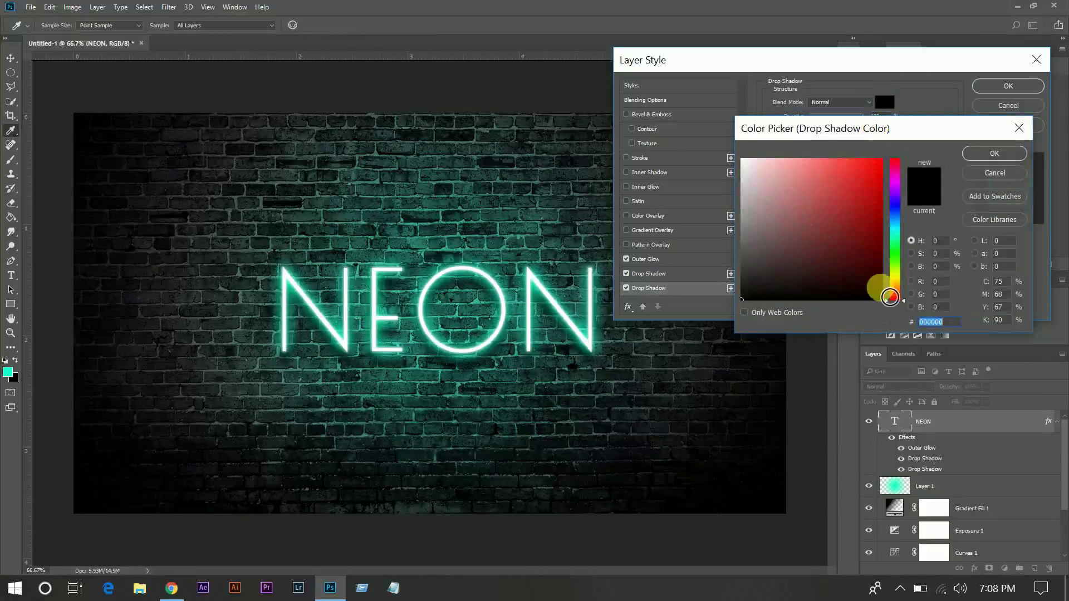
click(986, 146)
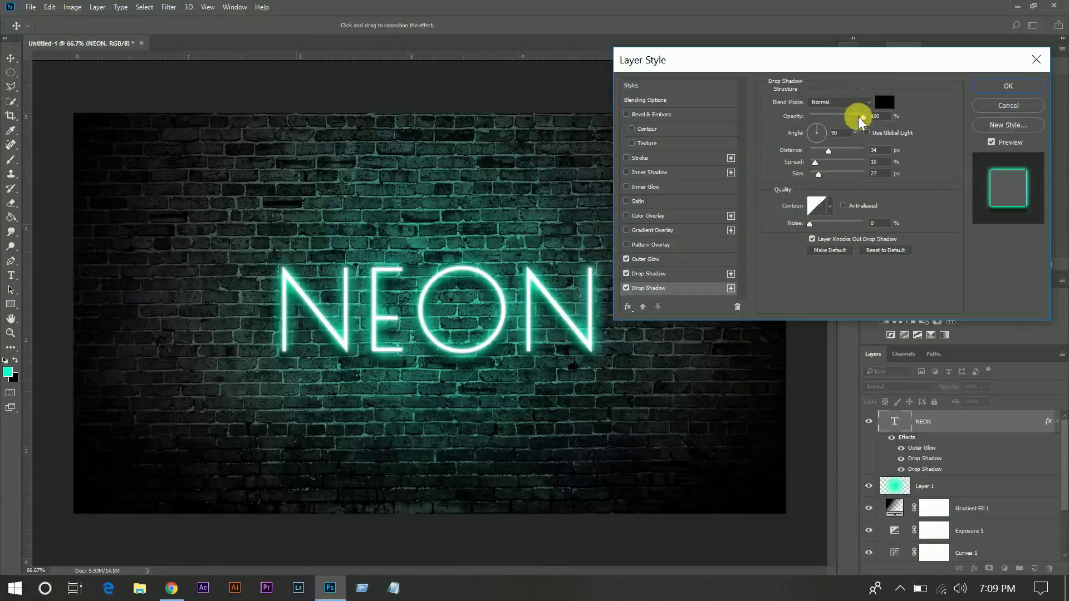
drag(862, 118, 891, 123)
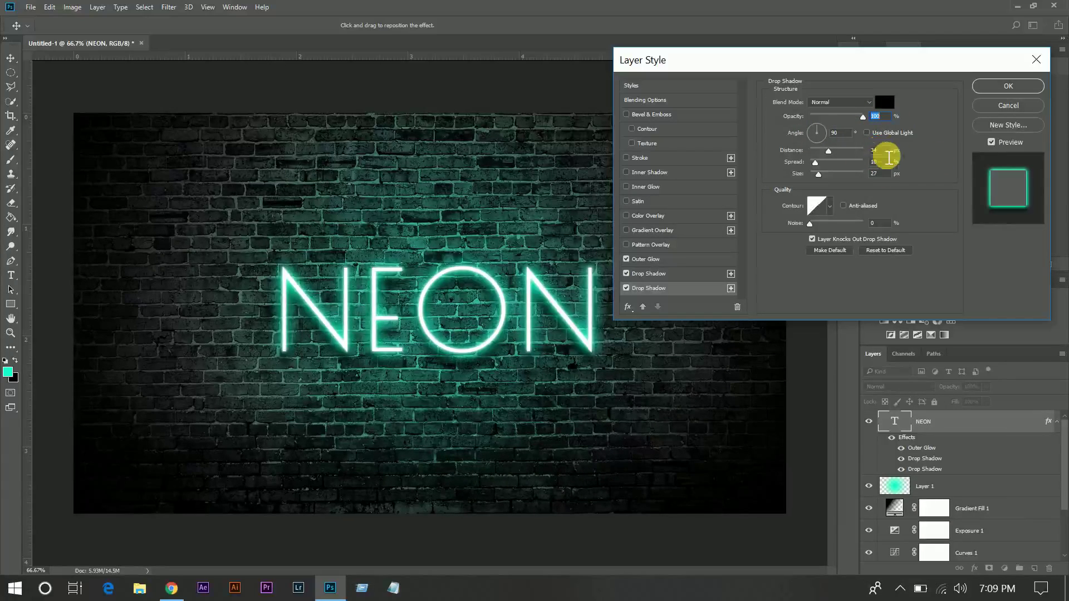
click(845, 138)
Set the black shadow's distance to 29 px and size to 24 px, then apply the styles.
drag(828, 154, 830, 156)
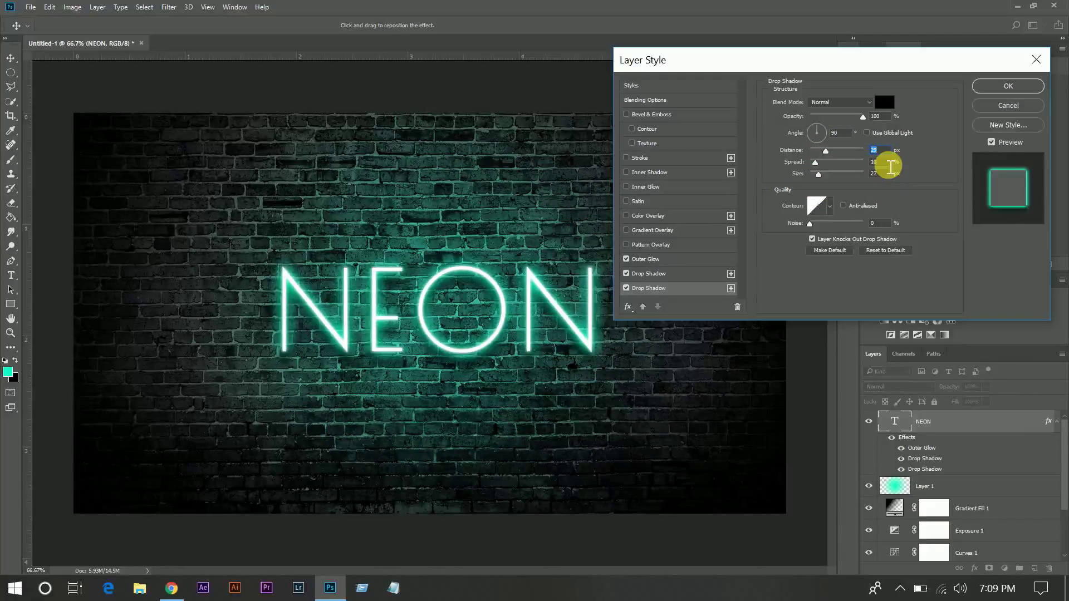
click(882, 166)
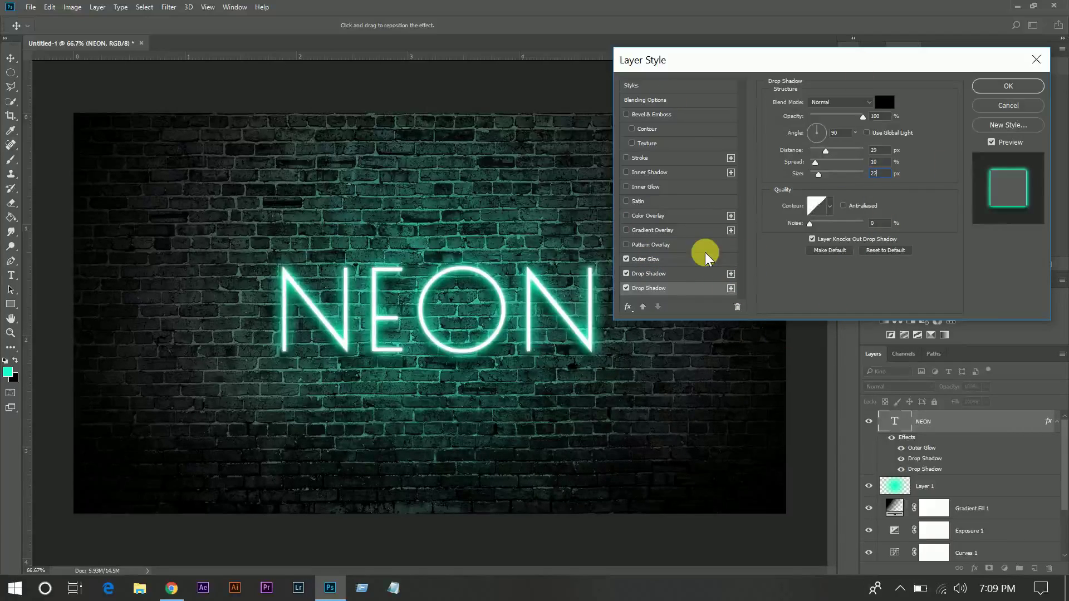
key(Down)
key(Down)
key(Down)
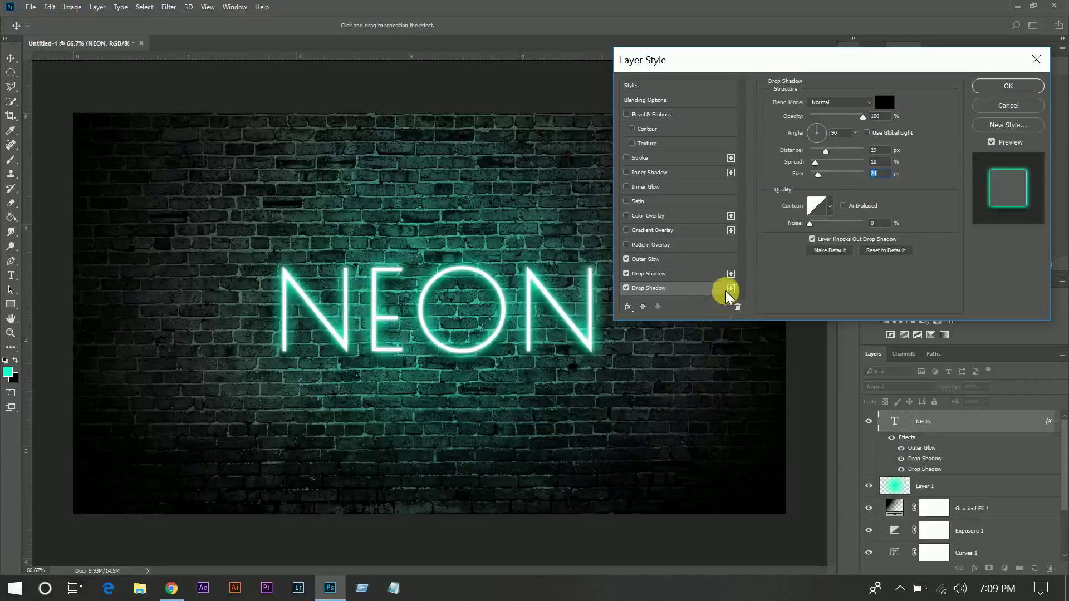
click(995, 85)
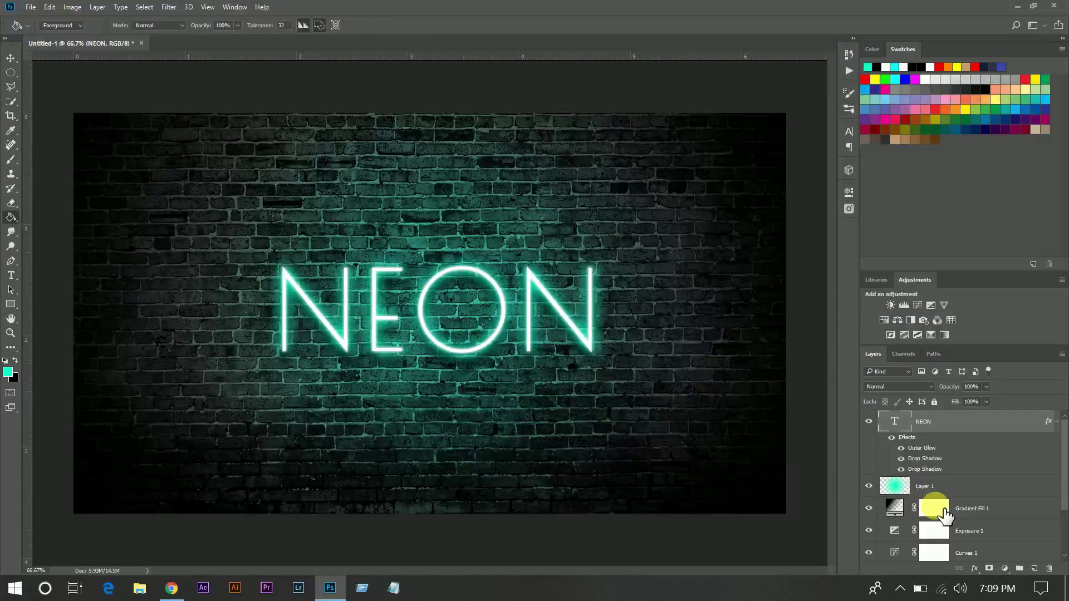
scroll(957, 529, down, 3)
scroll(956, 530, up, 3)
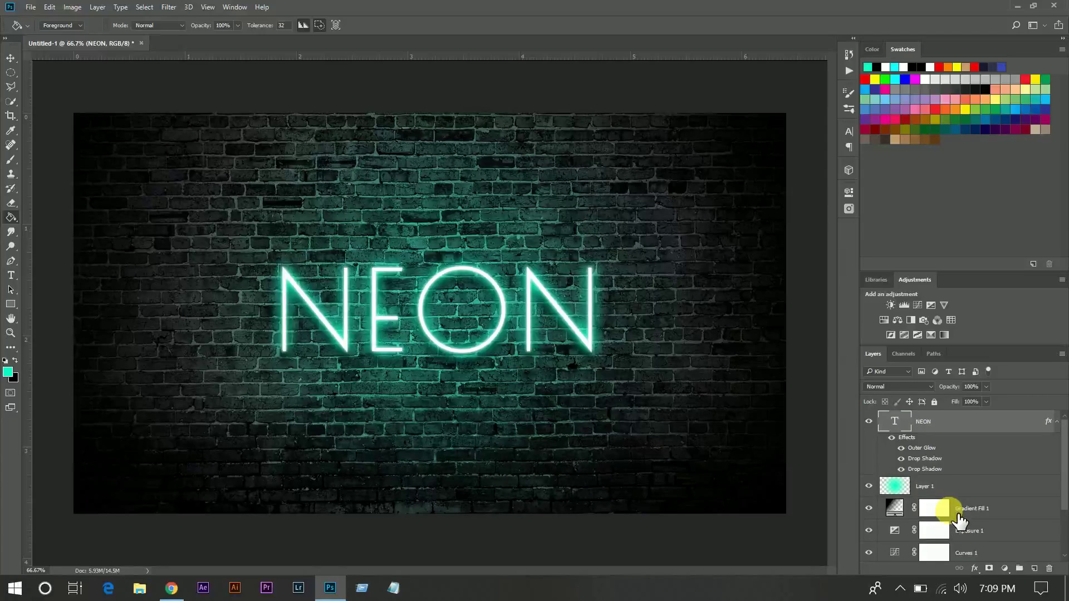
scroll(956, 530, down, 2)
scroll(953, 512, down, 1)
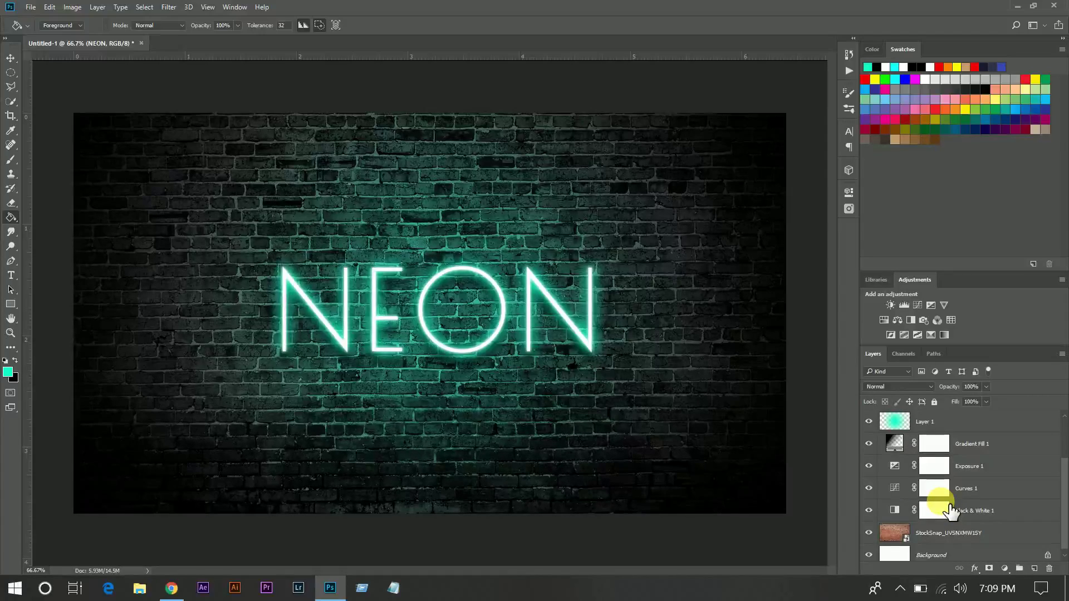